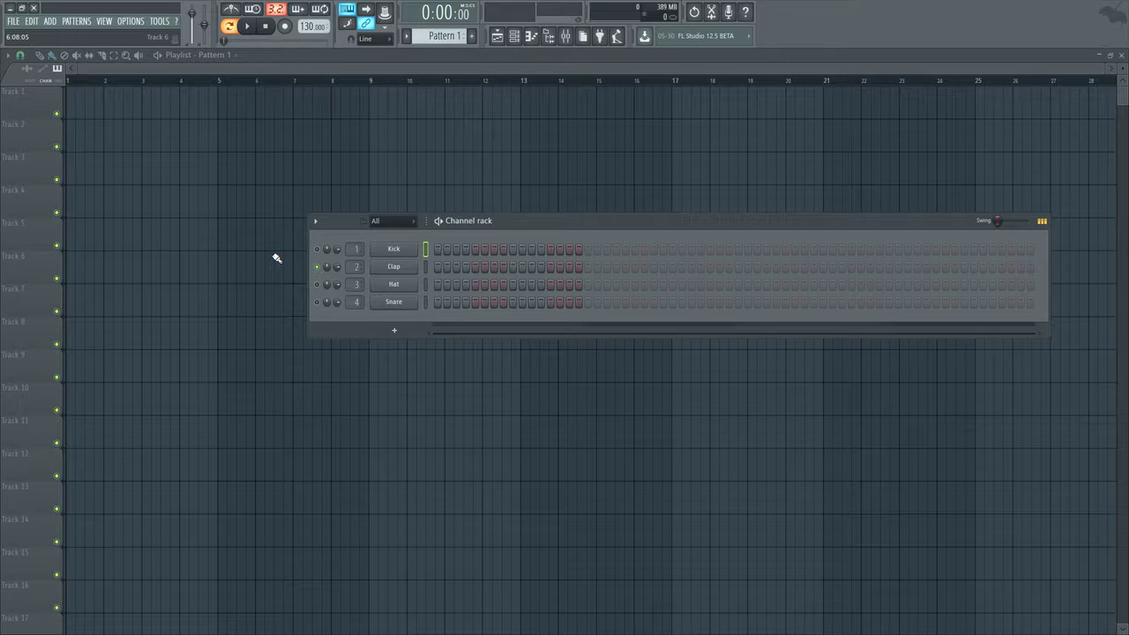
- Create a new project from the Minimal template "Basic with limiter"
{"action": "left_click", "coordinate": [13, 21]}
{"action": "mouse_move", "coordinate": [53, 45]}
{"action": "mouse_move", "coordinate": [256, 51]}
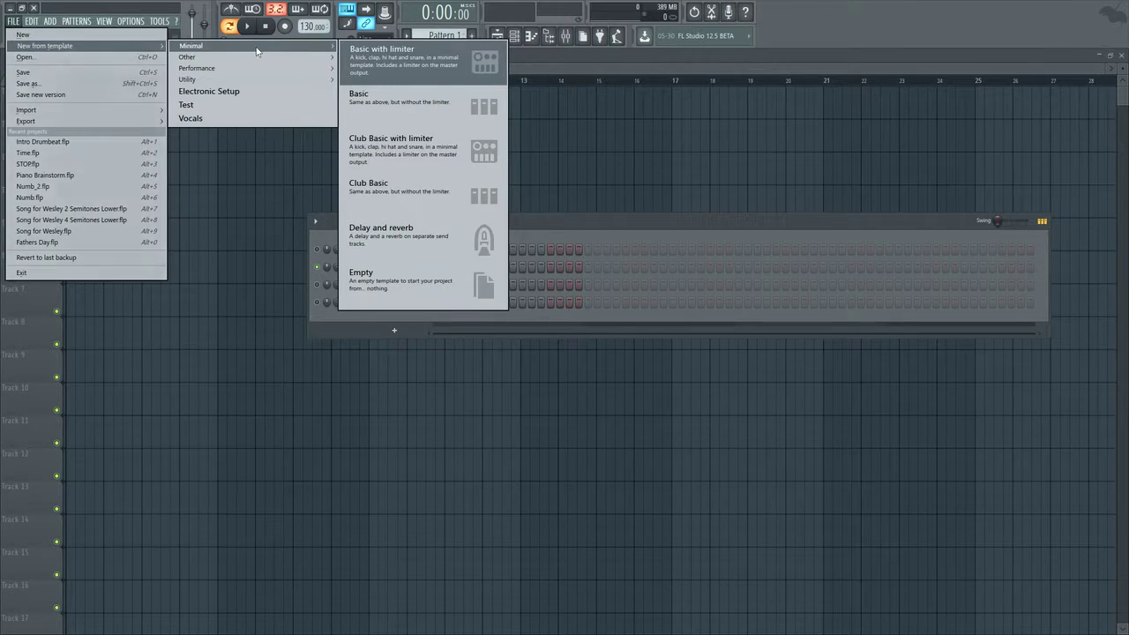
{"action": "left_click", "coordinate": [430, 68]}
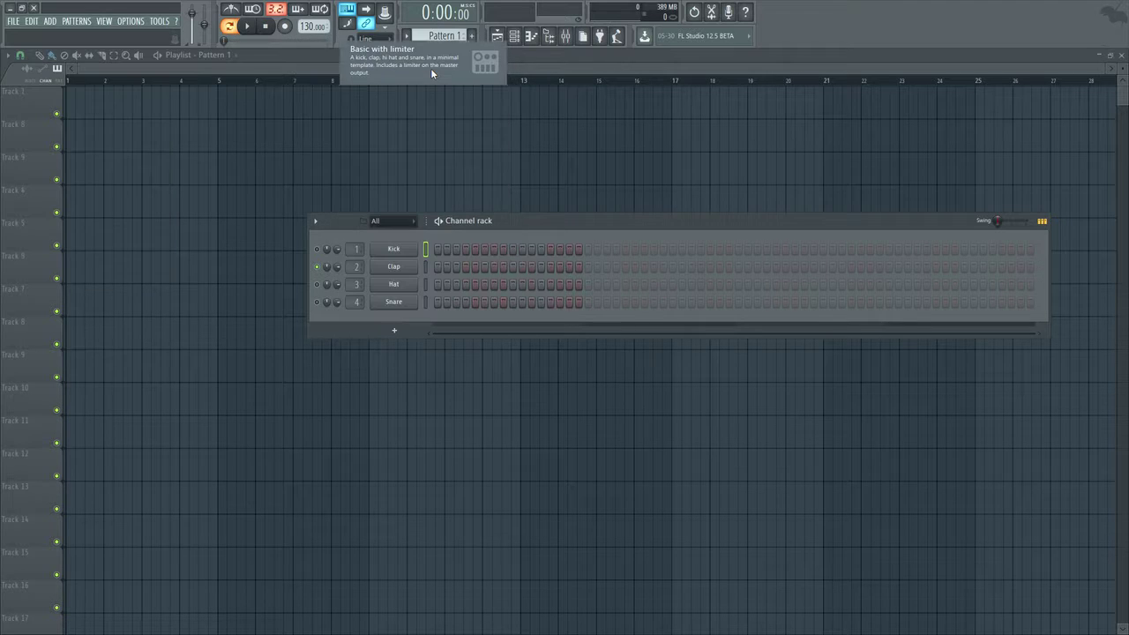
{"action": "left_click", "coordinate": [582, 354]}
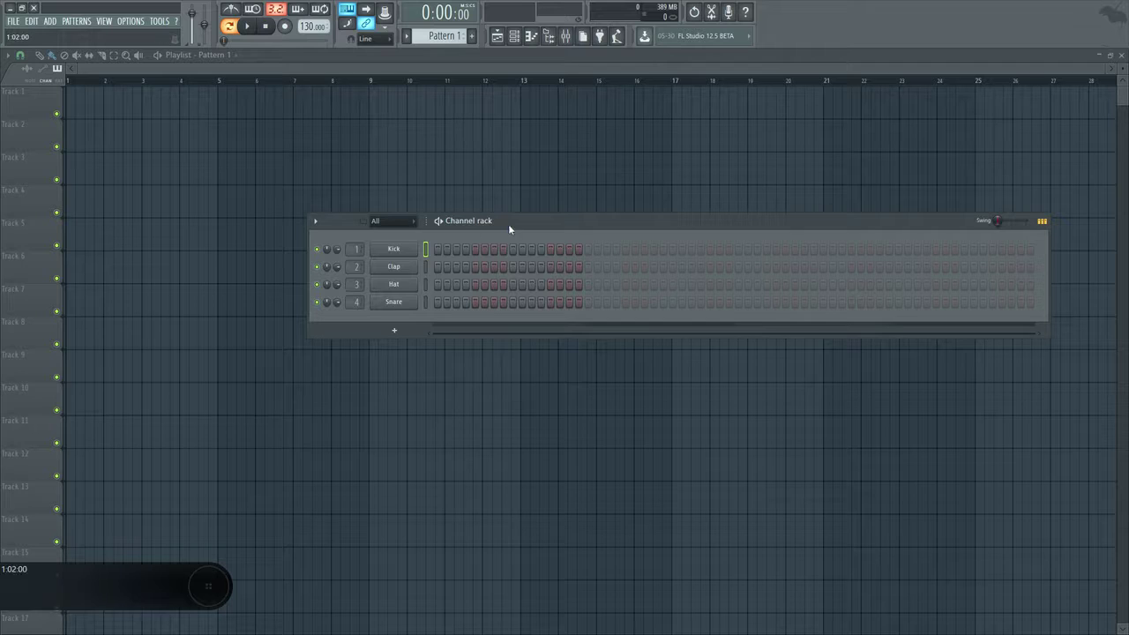
- Hide and reopen the channel rack, and shift its window slightly over the playlist
{"action": "left_click_drag", "start_coordinate": [509, 226], "coordinate": [497, 225]}
{"action": "left_click", "coordinate": [515, 35]}
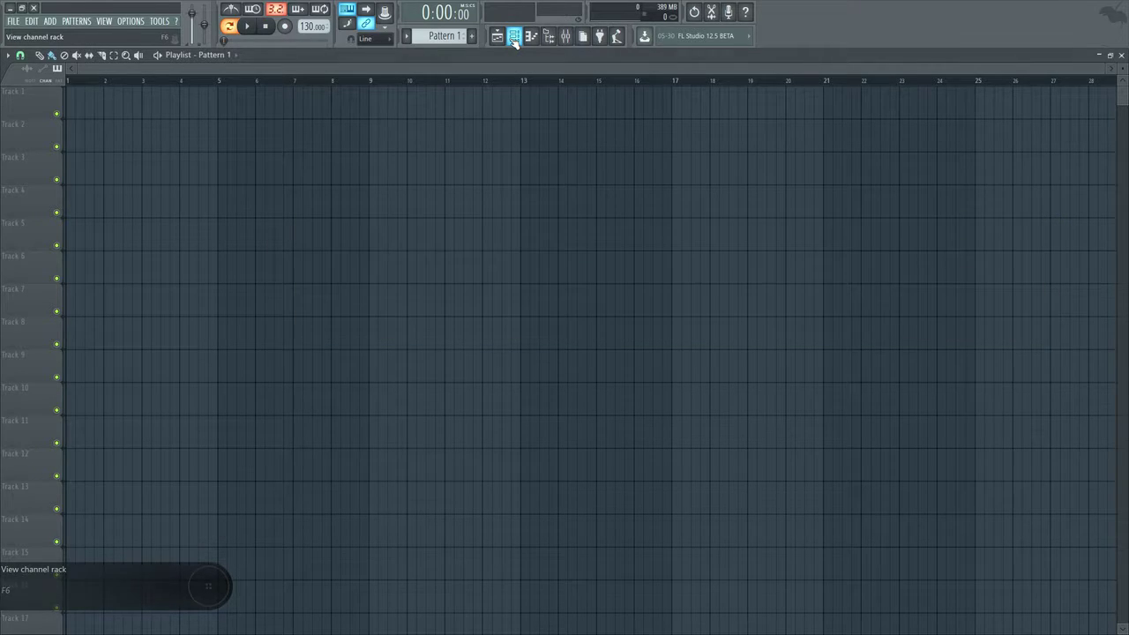
{"action": "left_click", "coordinate": [515, 35]}
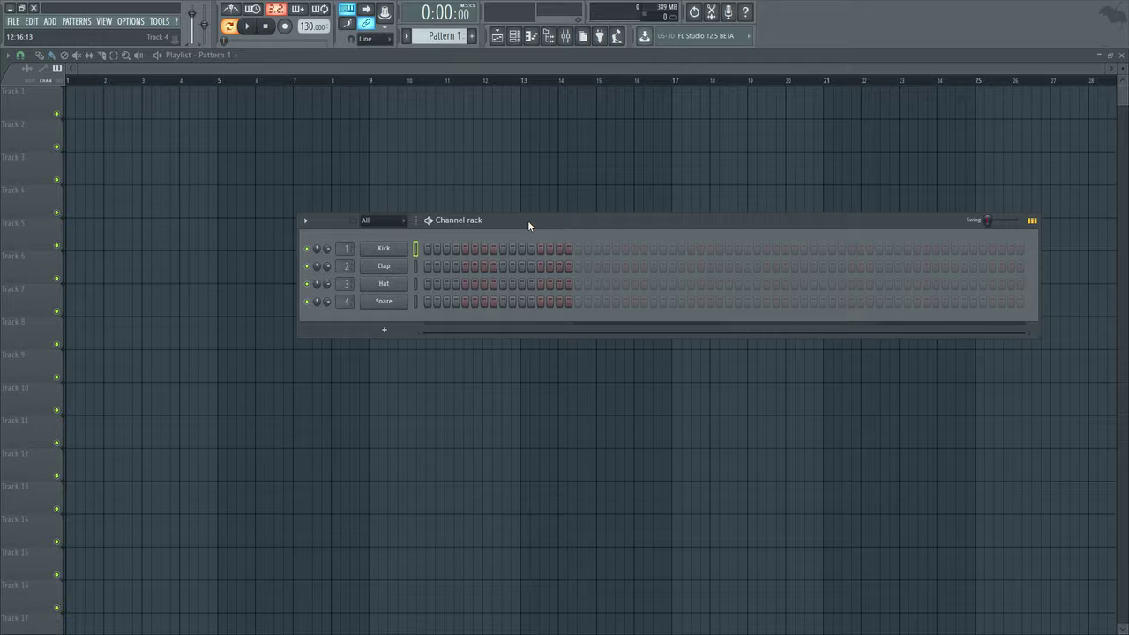
{"action": "left_click_drag", "start_coordinate": [528, 223], "coordinate": [498, 213]}
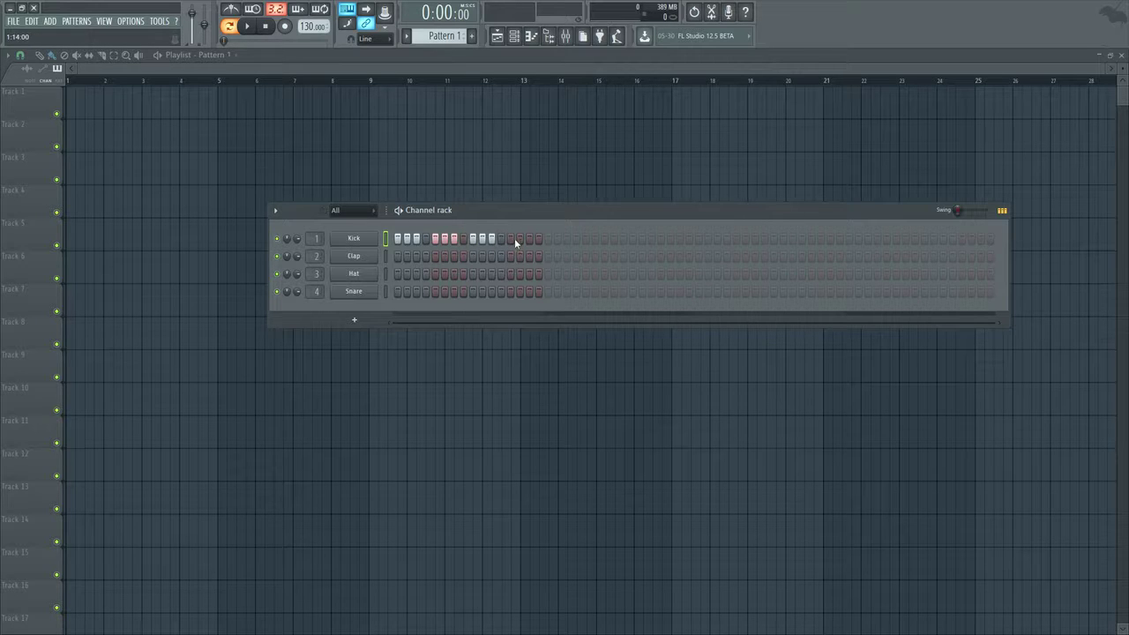
- Clear the trial hits from the Kick row in the channel rack
{"action": "left_click", "coordinate": [490, 238]}
{"action": "left_click", "coordinate": [481, 238]}
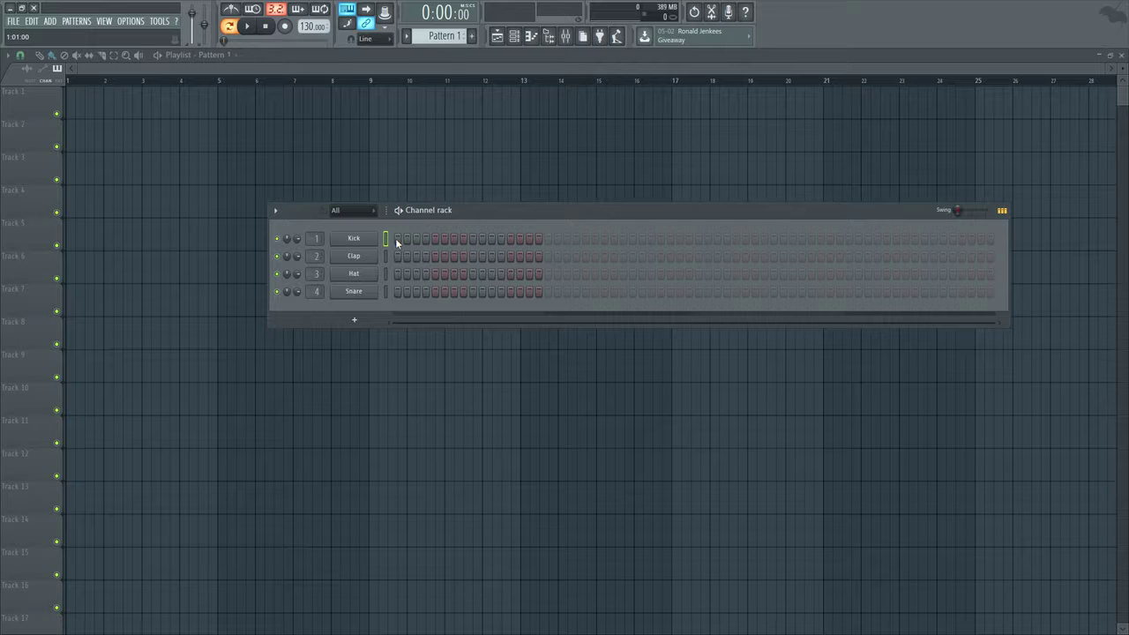
- Start looped playback of Pattern 1 and place Clap hits on steps 9, 25, 41 and 57
{"action": "left_click", "coordinate": [246, 26]}
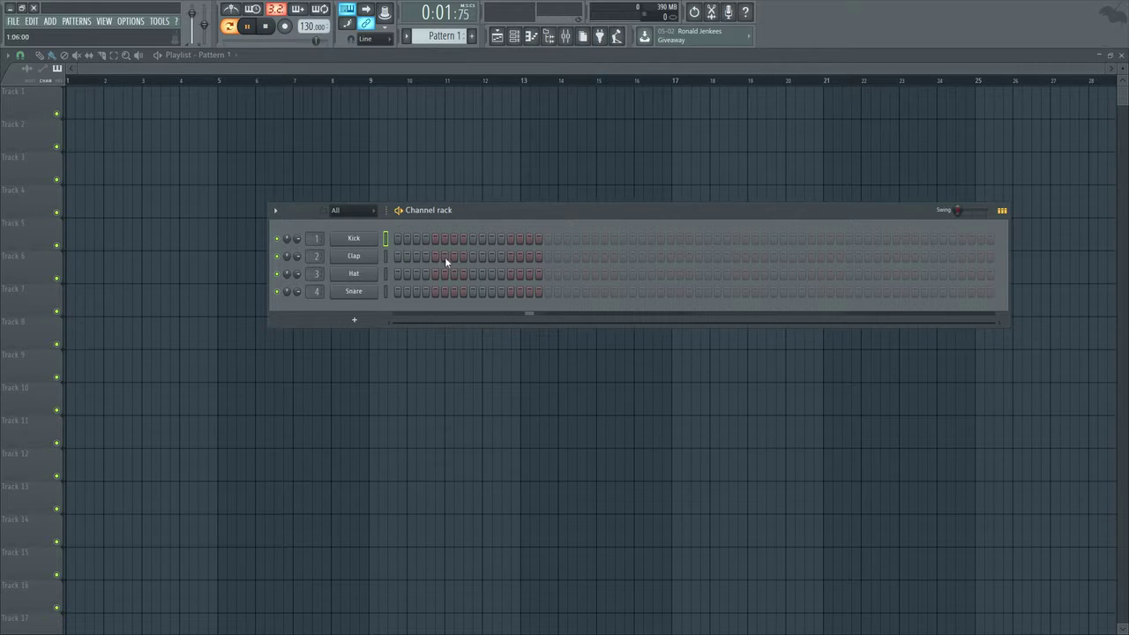
{"action": "left_click", "coordinate": [472, 256]}
{"action": "left_click", "coordinate": [623, 257]}
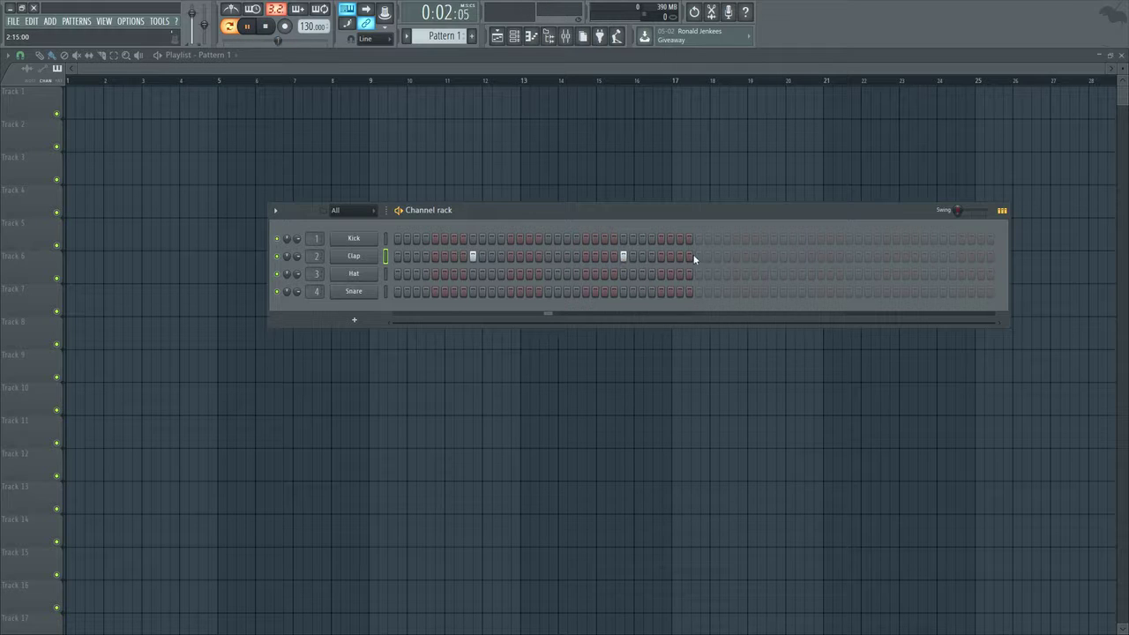
{"action": "left_click", "coordinate": [773, 256]}
{"action": "left_click", "coordinate": [924, 257]}
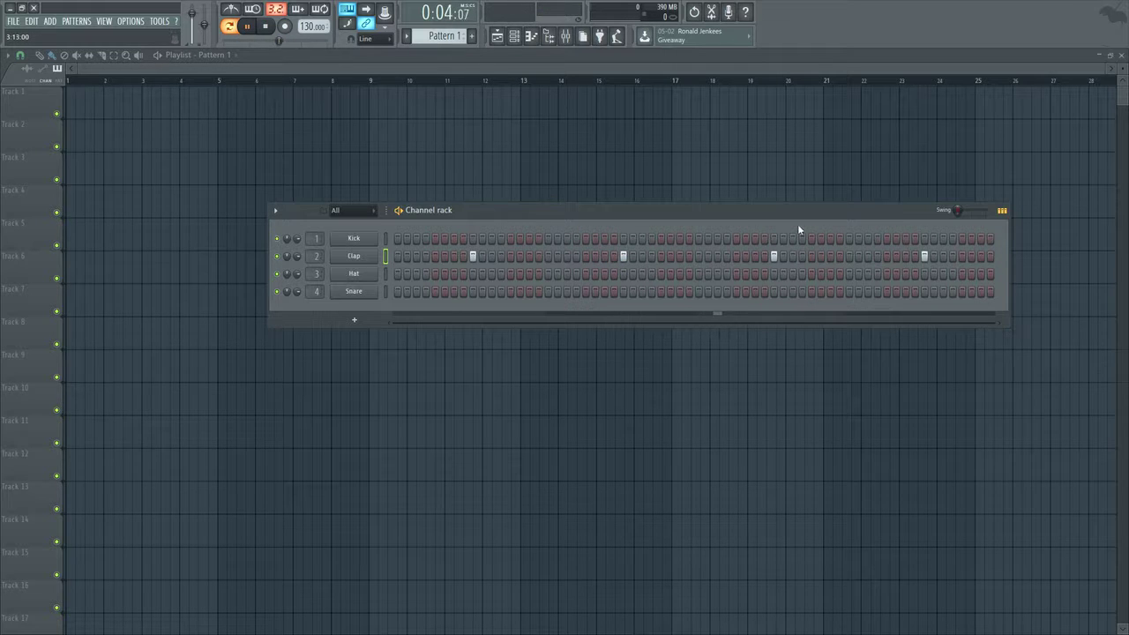
- Place Kick hits on steps 1, 15, 21, 31, 33, 47, 53, 59 and 60
{"action": "left_click", "coordinate": [397, 238]}
{"action": "left_click", "coordinate": [529, 238]}
{"action": "left_click", "coordinate": [585, 238]}
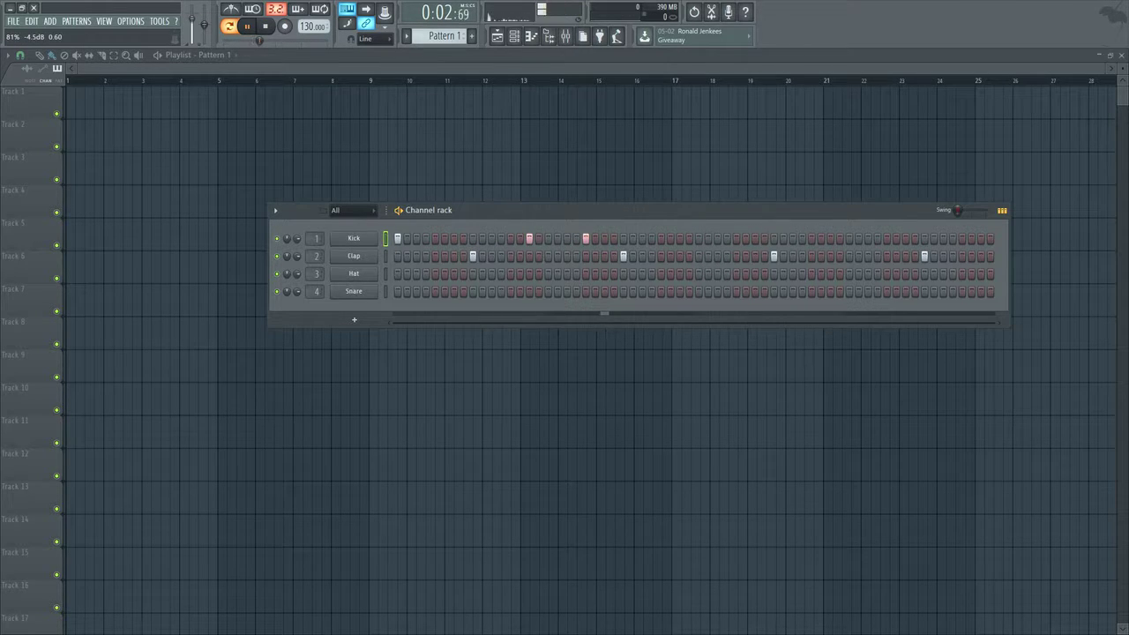
{"action": "left_click", "coordinate": [678, 238]}
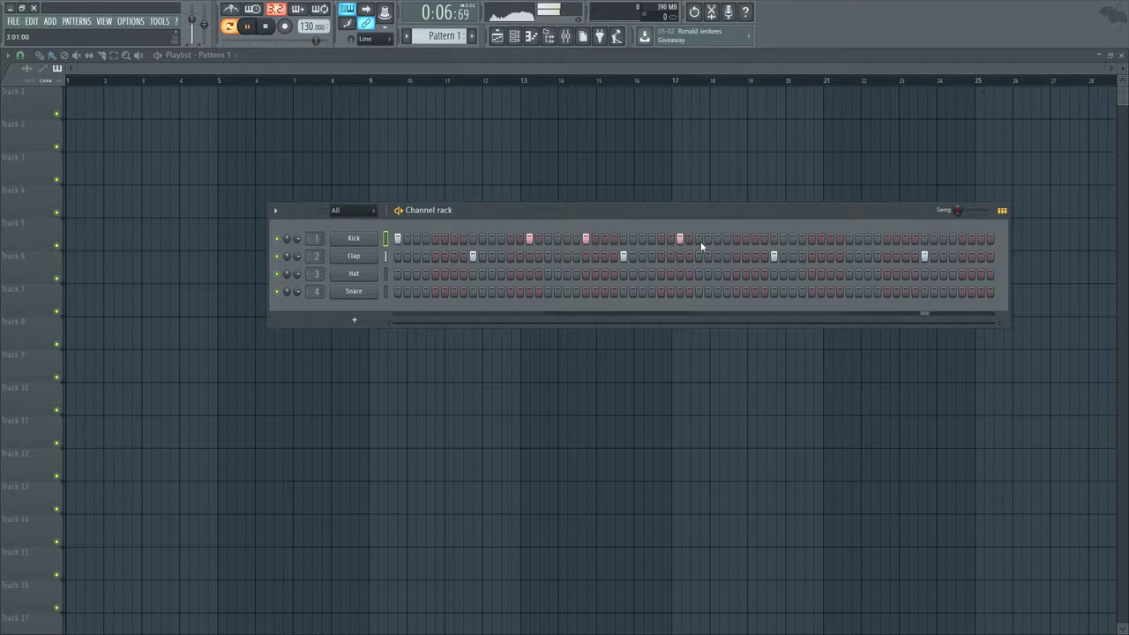
{"action": "left_click", "coordinate": [699, 238]}
{"action": "left_click", "coordinate": [829, 238]}
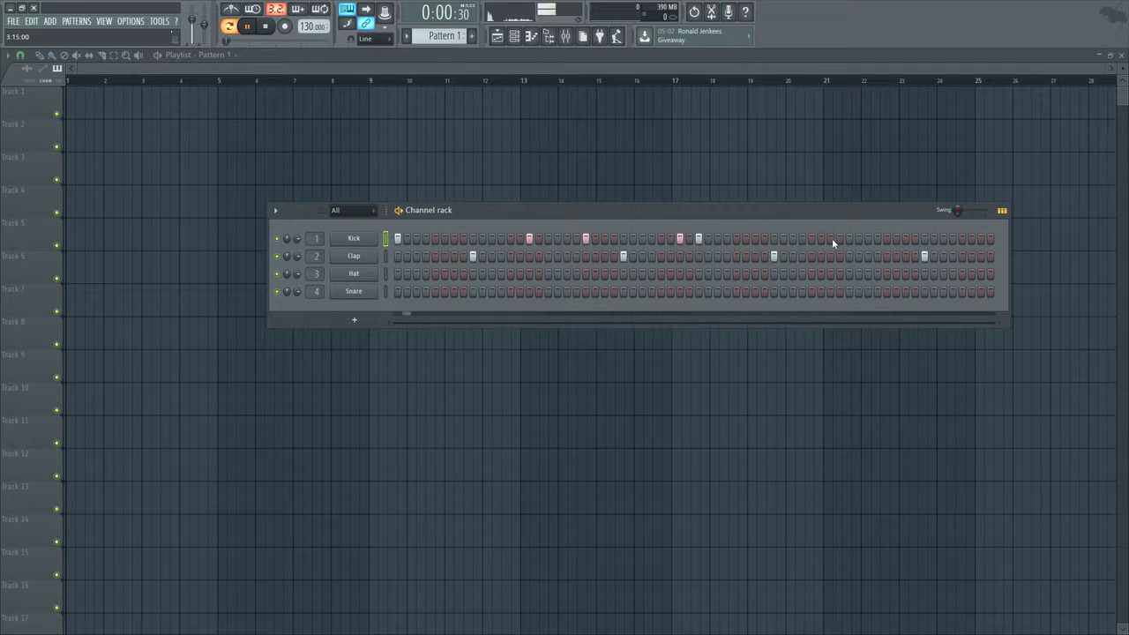
{"action": "left_click", "coordinate": [886, 238]}
{"action": "left_click", "coordinate": [943, 238]}
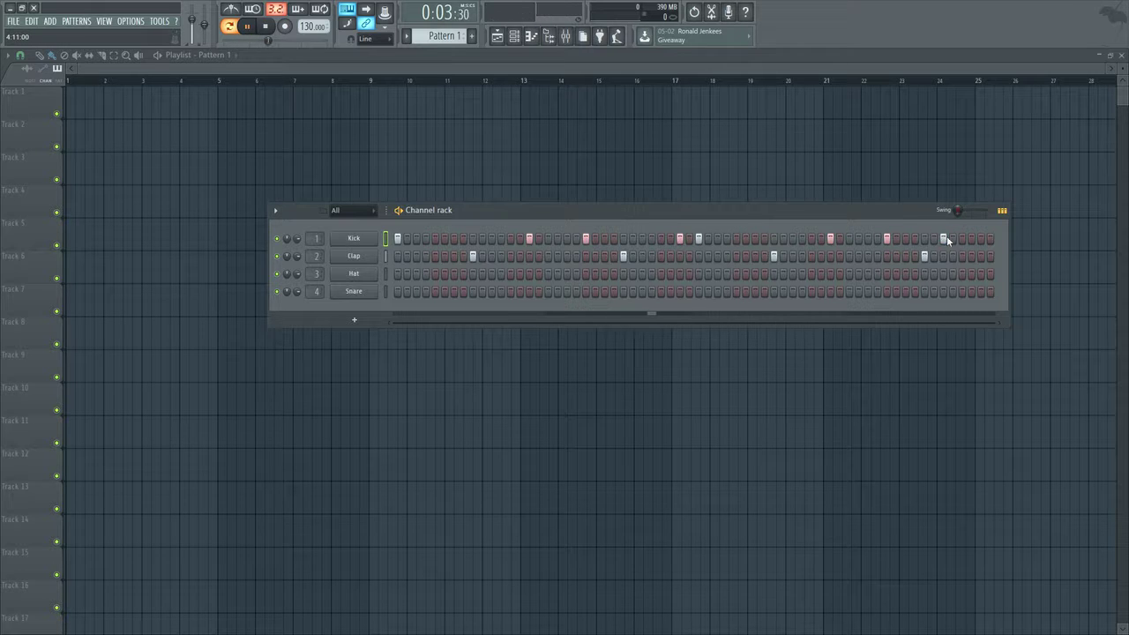
{"action": "left_click", "coordinate": [950, 238]}
- Place Snare hits on steps 9, 19, 25, 41, 51 and 57, with no hits on steps 35 and 50
{"action": "left_click", "coordinate": [472, 291]}
{"action": "left_click", "coordinate": [566, 292]}
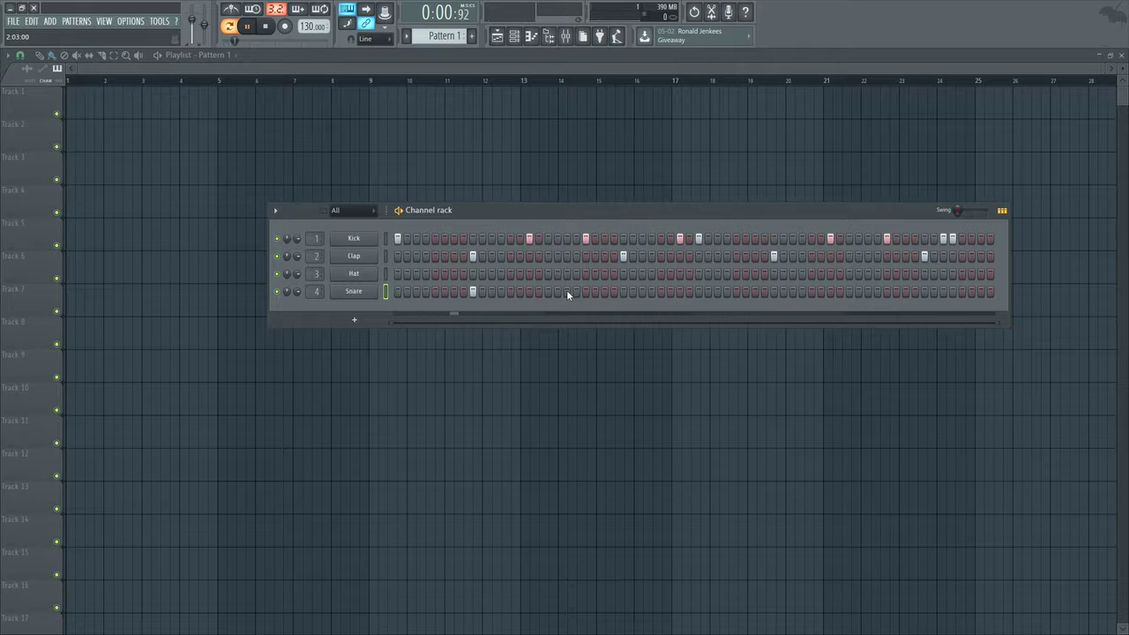
{"action": "left_click", "coordinate": [622, 291]}
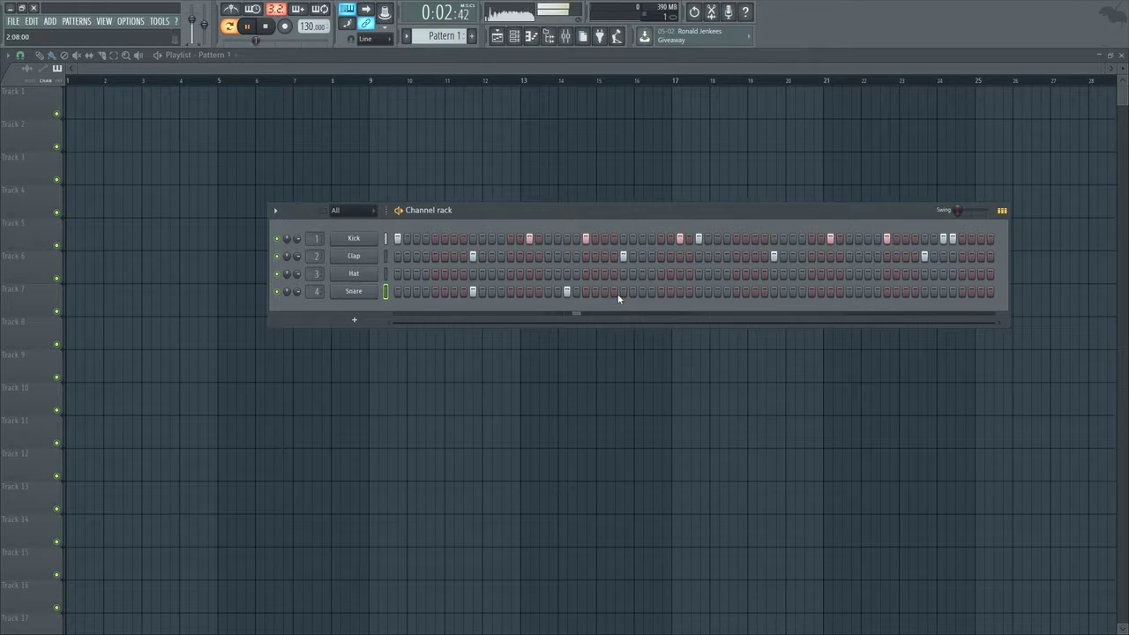
{"action": "left_click", "coordinate": [717, 292]}
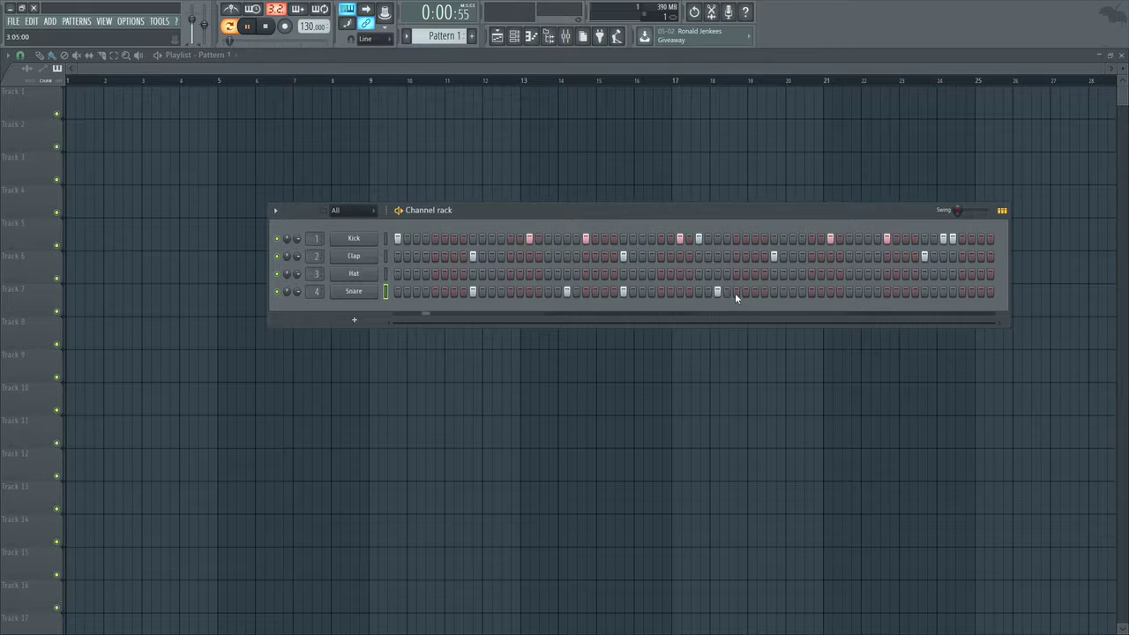
{"action": "left_click", "coordinate": [716, 292]}
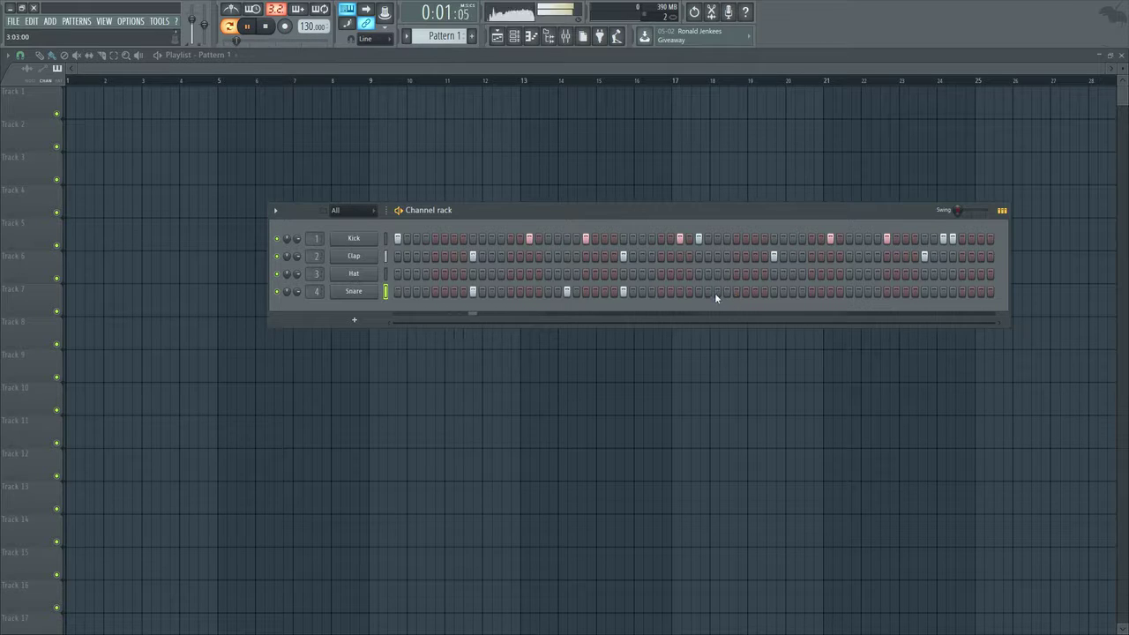
{"action": "left_click", "coordinate": [774, 292]}
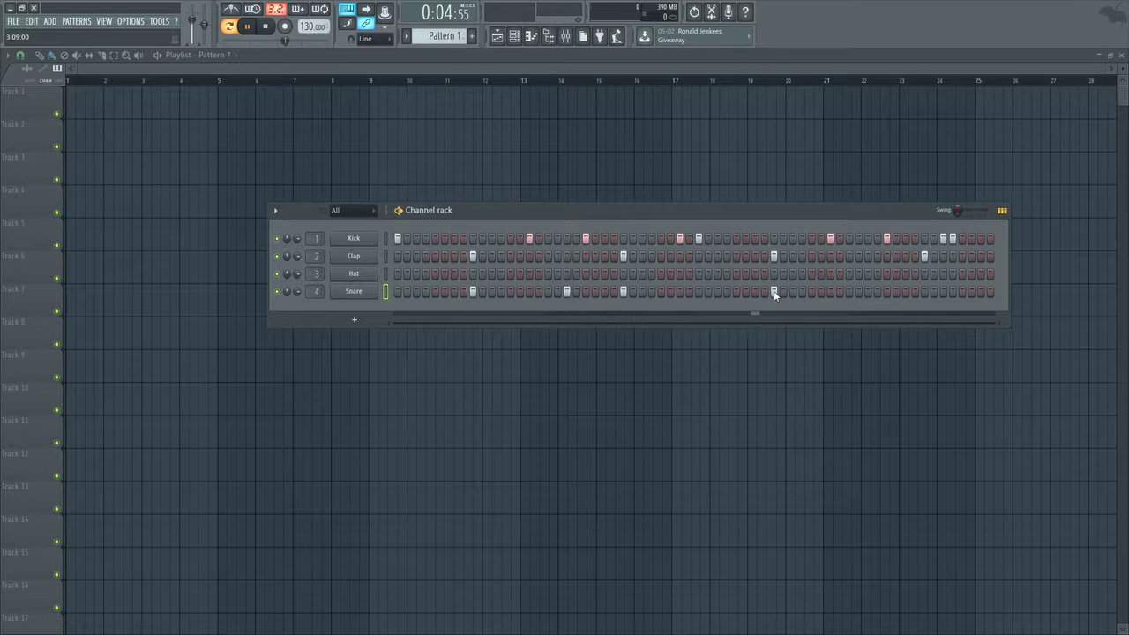
{"action": "left_click", "coordinate": [858, 291]}
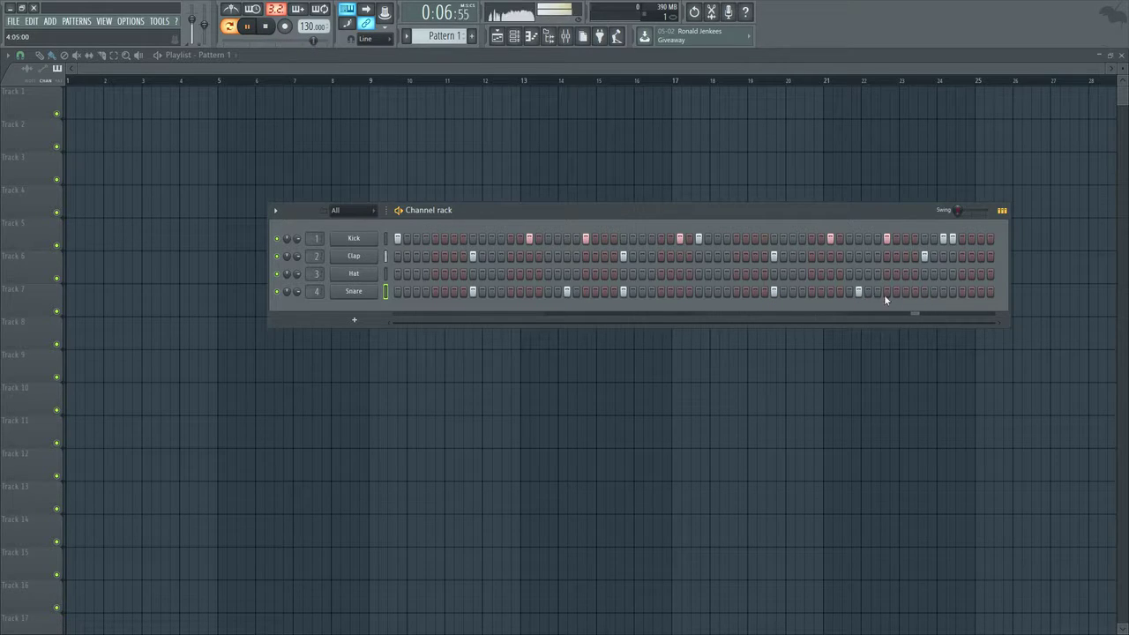
{"action": "left_click", "coordinate": [858, 292]}
{"action": "left_click", "coordinate": [868, 292]}
{"action": "left_click", "coordinate": [924, 292]}
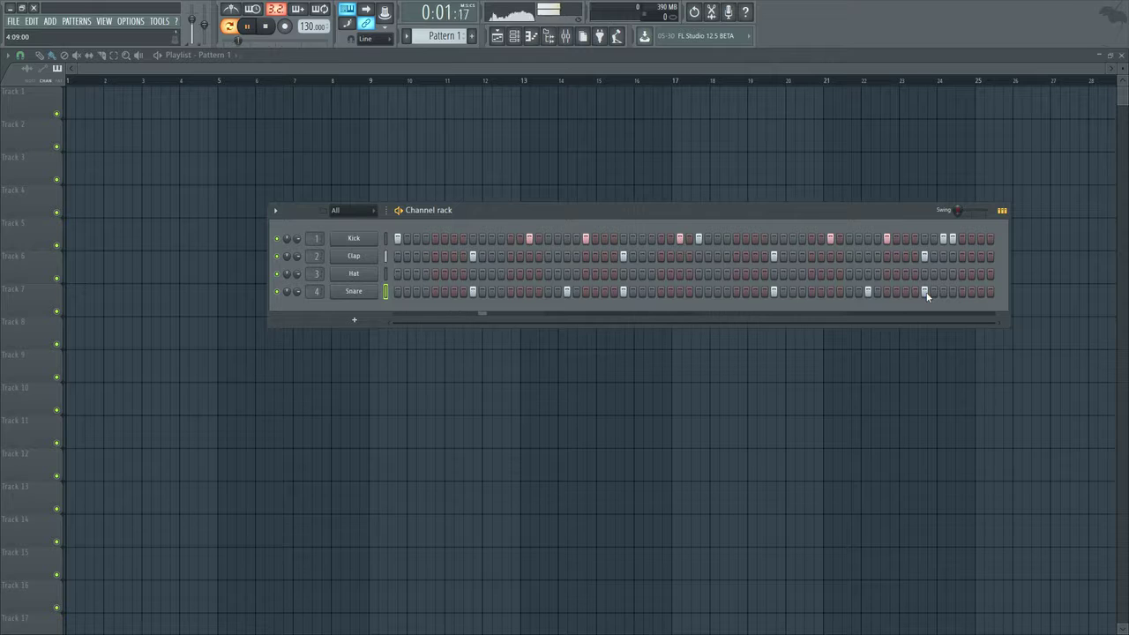
- Place Hat hits on steps 1, 3, 5–9, 11, 13 and 15–17
{"action": "left_click", "coordinate": [397, 275]}
{"action": "left_click", "coordinate": [416, 274]}
{"action": "left_click_drag", "start_coordinate": [434, 274], "coordinate": [473, 274]}
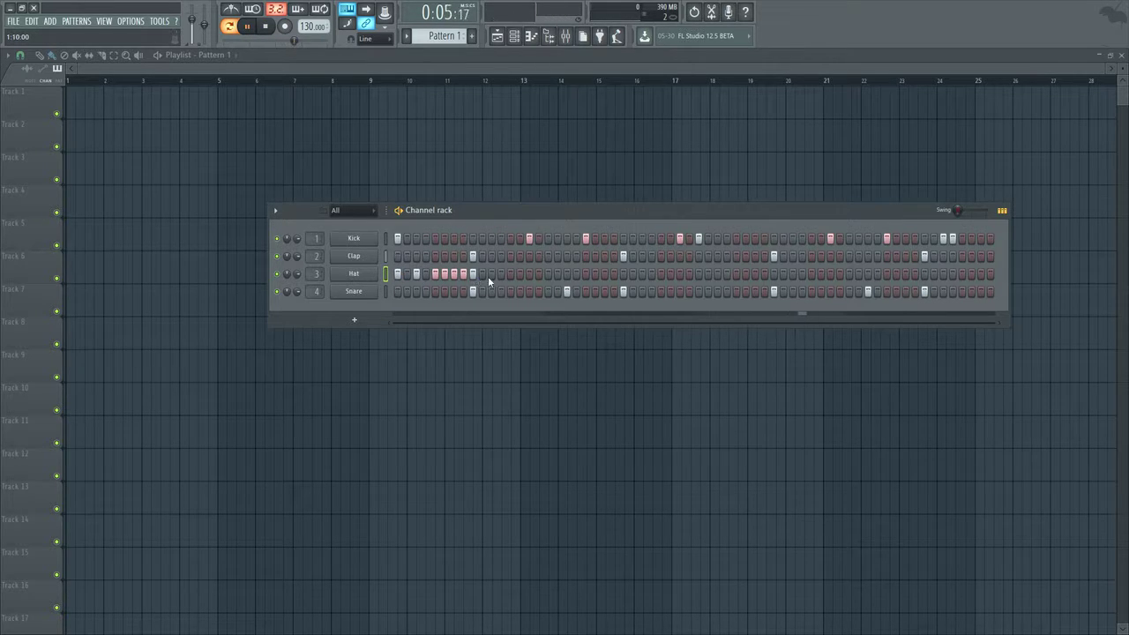
{"action": "left_click", "coordinate": [491, 274]}
{"action": "left_click", "coordinate": [510, 275]}
{"action": "left_click_drag", "start_coordinate": [528, 274], "coordinate": [548, 274]}
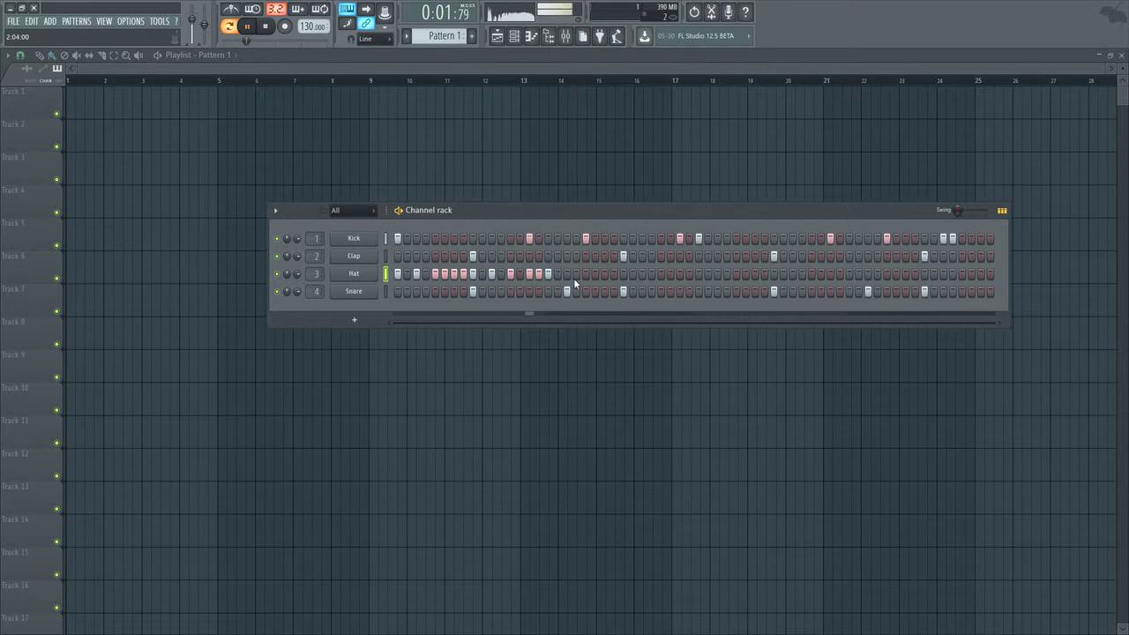
- Add Hat hits on steps 19, 21–23, 25, 27–29 and 31
{"action": "left_click", "coordinate": [567, 275]}
{"action": "left_click", "coordinate": [586, 274]}
{"action": "left_click", "coordinate": [596, 274]}
{"action": "left_click", "coordinate": [606, 275]}
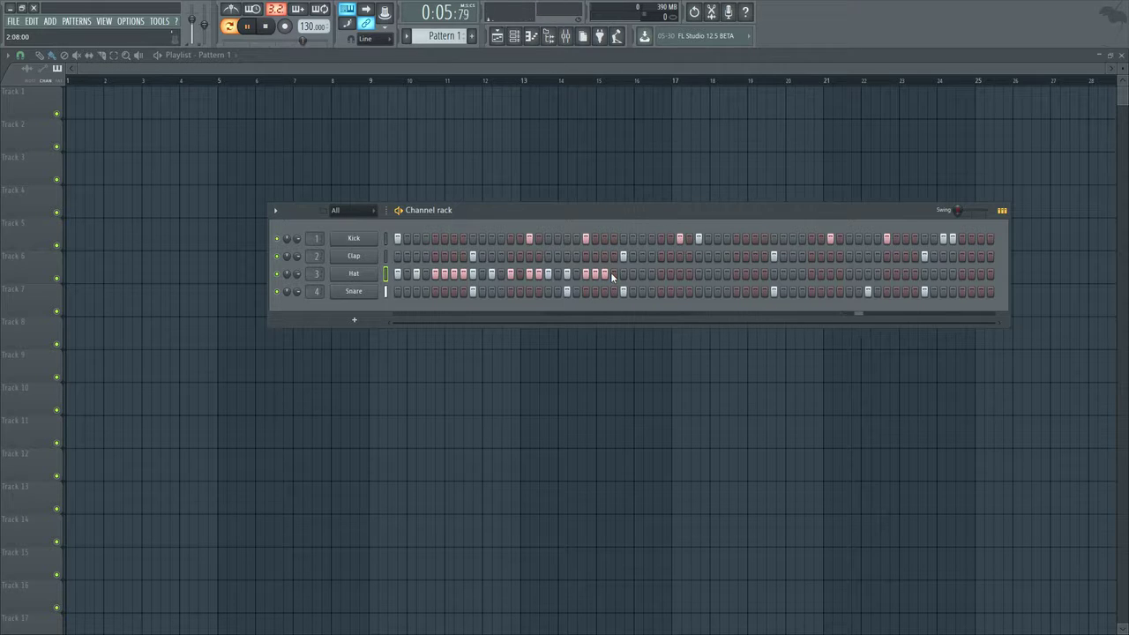
{"action": "left_click", "coordinate": [623, 274]}
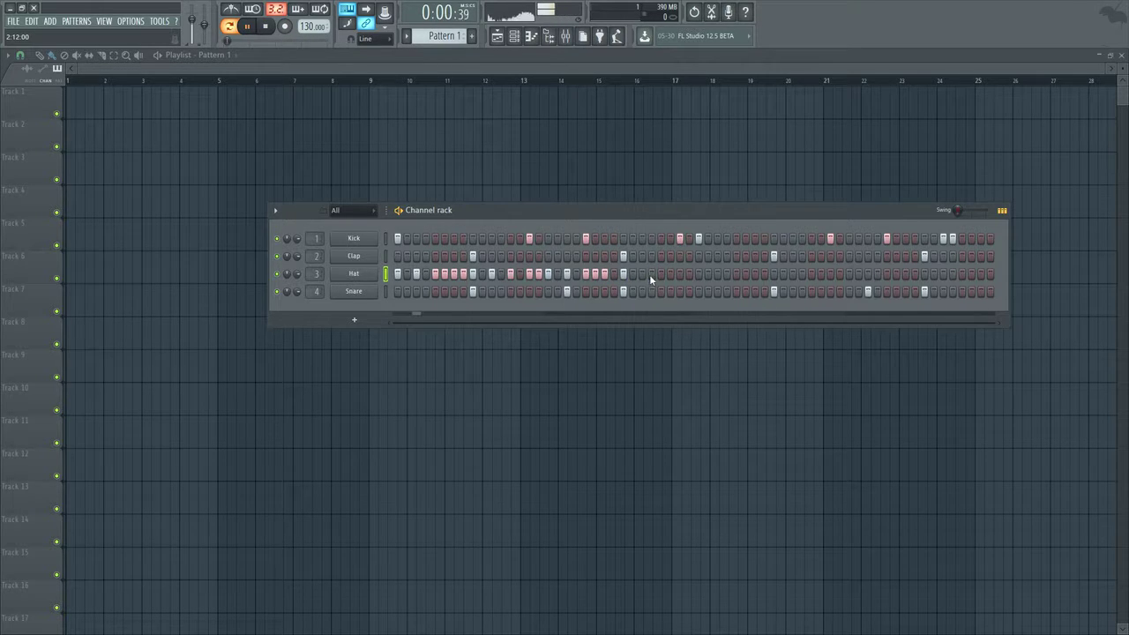
{"action": "left_click", "coordinate": [642, 275]}
{"action": "left_click", "coordinate": [651, 274]}
{"action": "left_click", "coordinate": [662, 274]}
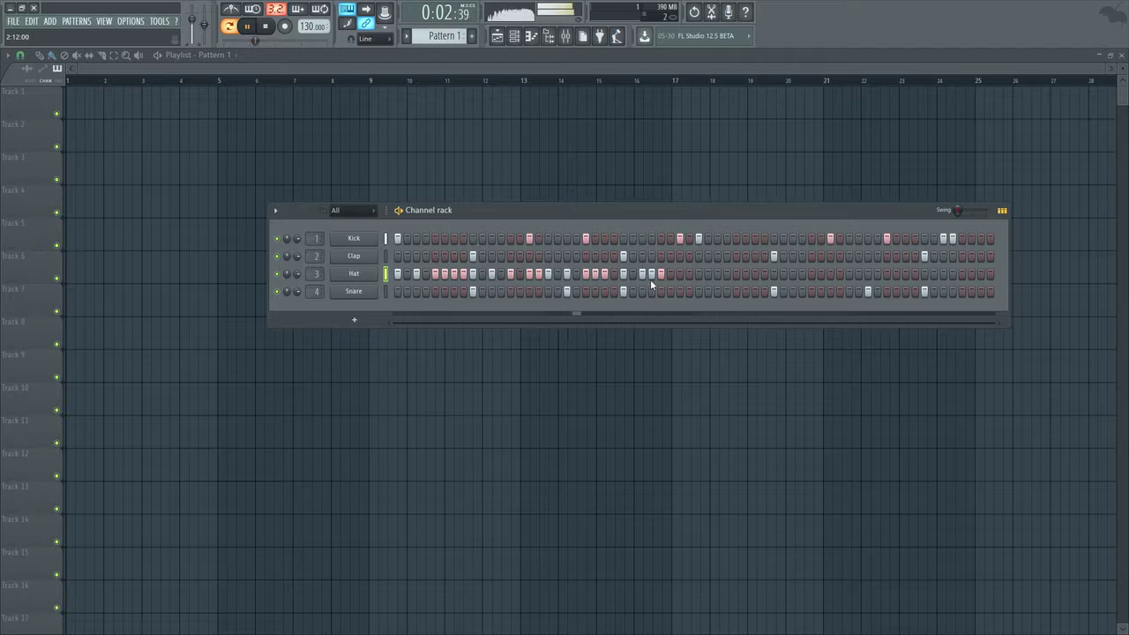
{"action": "left_click", "coordinate": [680, 275]}
- Extend the Hat row with hits on steps 33, 35, 37–41, 43, 45, 47–49 and 51
{"action": "left_click", "coordinate": [699, 274]}
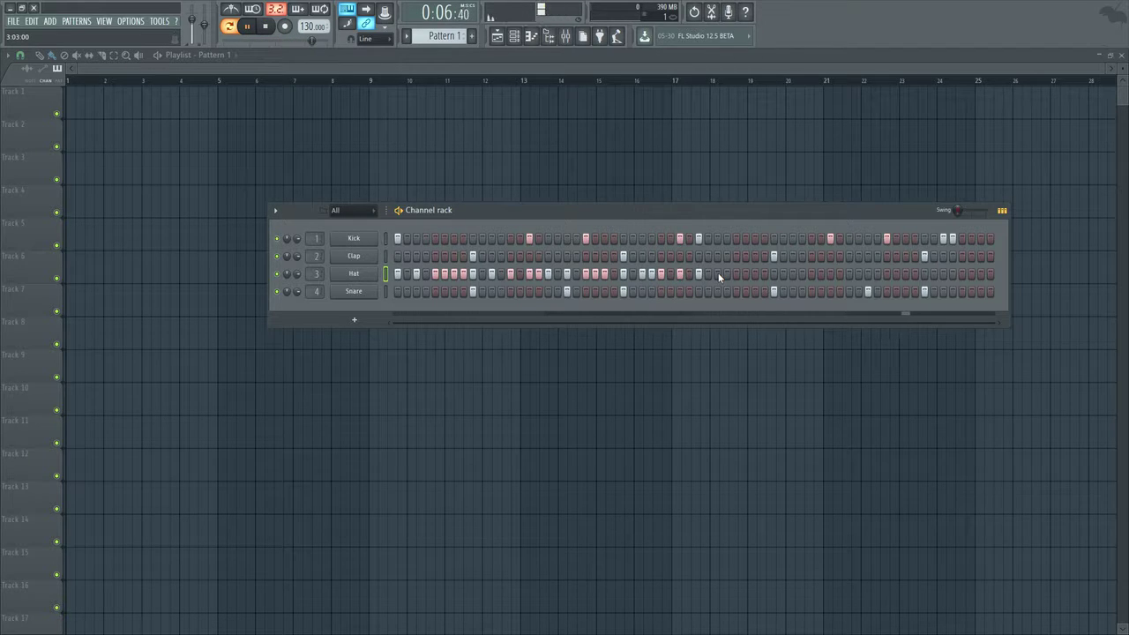
{"action": "left_click_drag", "start_coordinate": [718, 275], "coordinate": [870, 272]}
{"action": "left_click", "coordinate": [813, 275]}
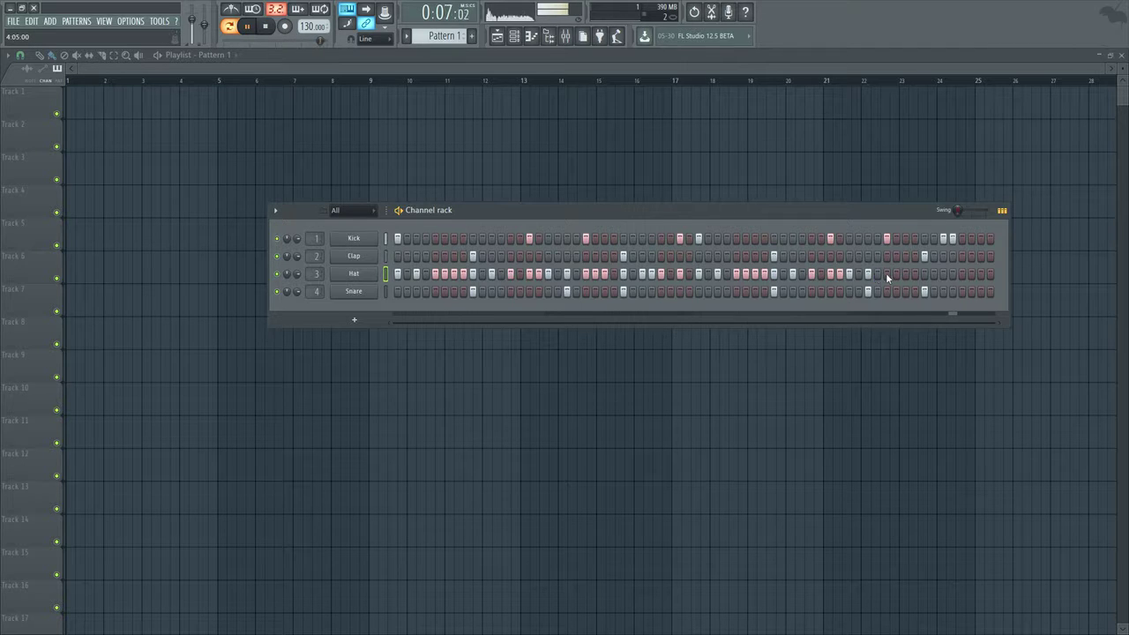
- Fill in the rest of the Hat row through step 64, including steps 53–55 and 62–64, and stop playback
{"action": "left_click_drag", "start_coordinate": [886, 272], "coordinate": [990, 281]}
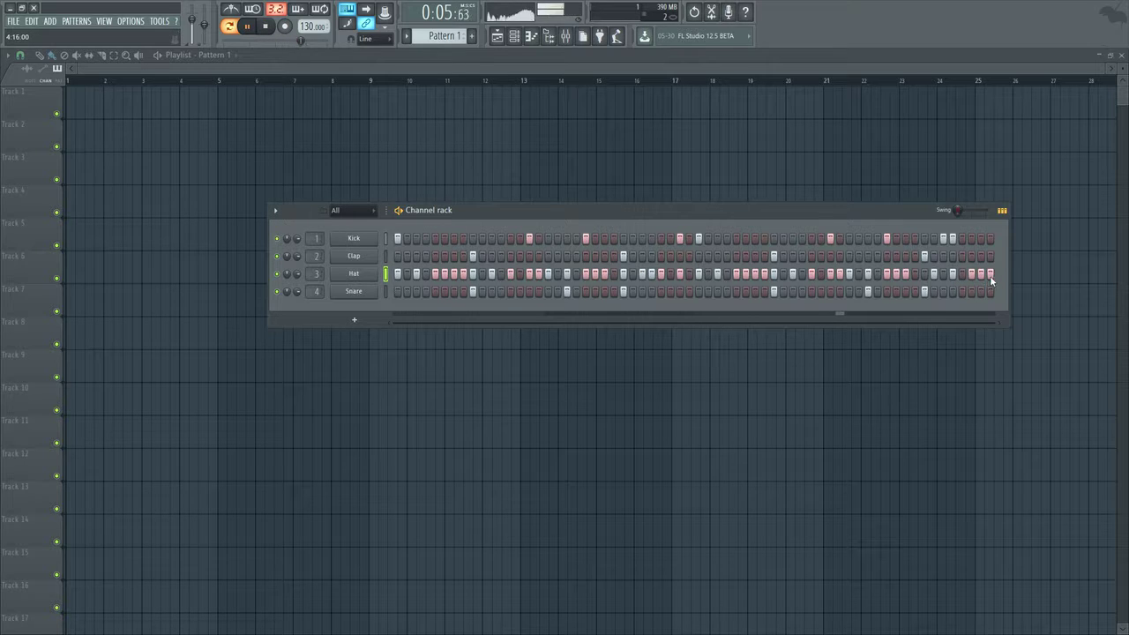
{"action": "left_click", "coordinate": [267, 26]}
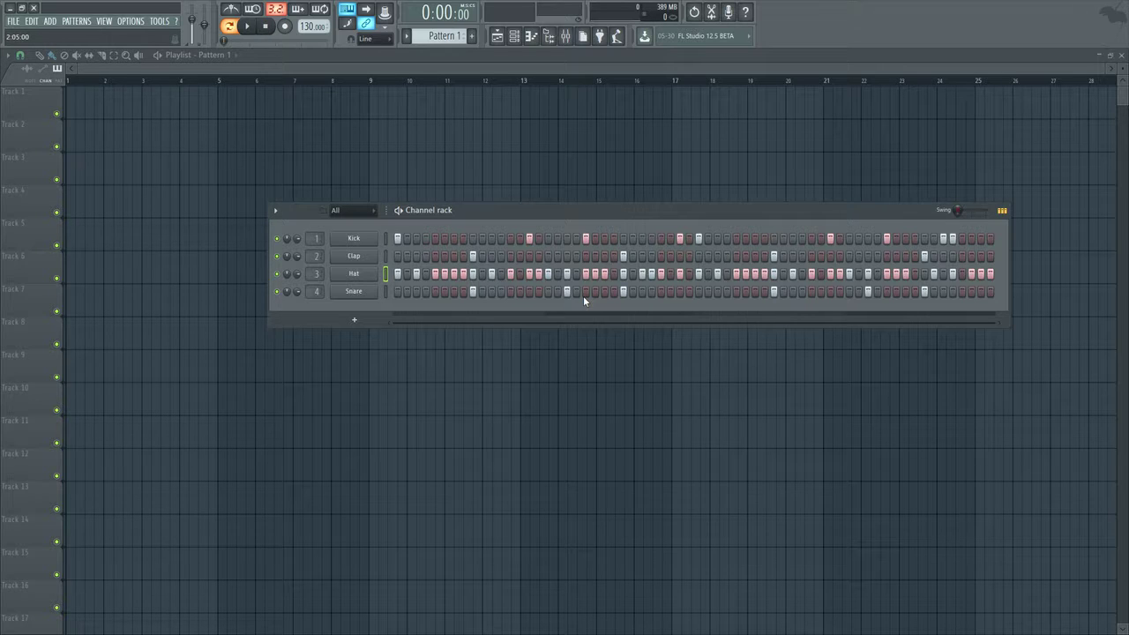
- Reposition the channel rack and toggle the playlist and channel rack windows off and on
{"action": "left_click_drag", "start_coordinate": [515, 209], "coordinate": [511, 190]}
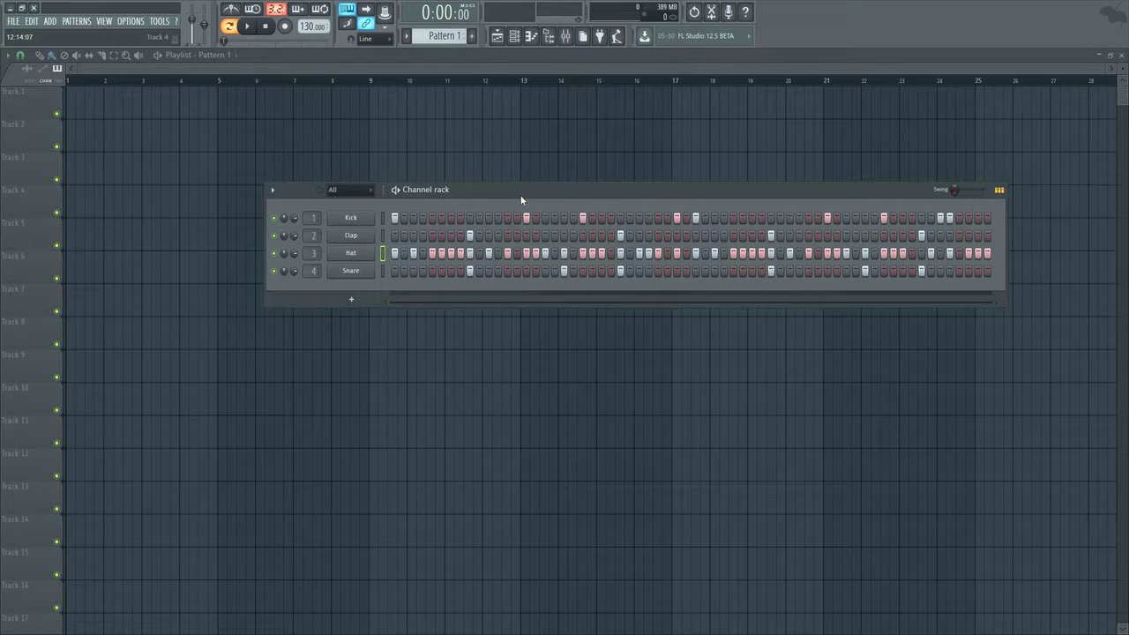
{"action": "mouse_move", "coordinate": [466, 189]}
{"action": "left_mouse_down"}
{"action": "mouse_move", "coordinate": [508, 206]}
{"action": "mouse_move", "coordinate": [467, 206]}
{"action": "left_mouse_up"}
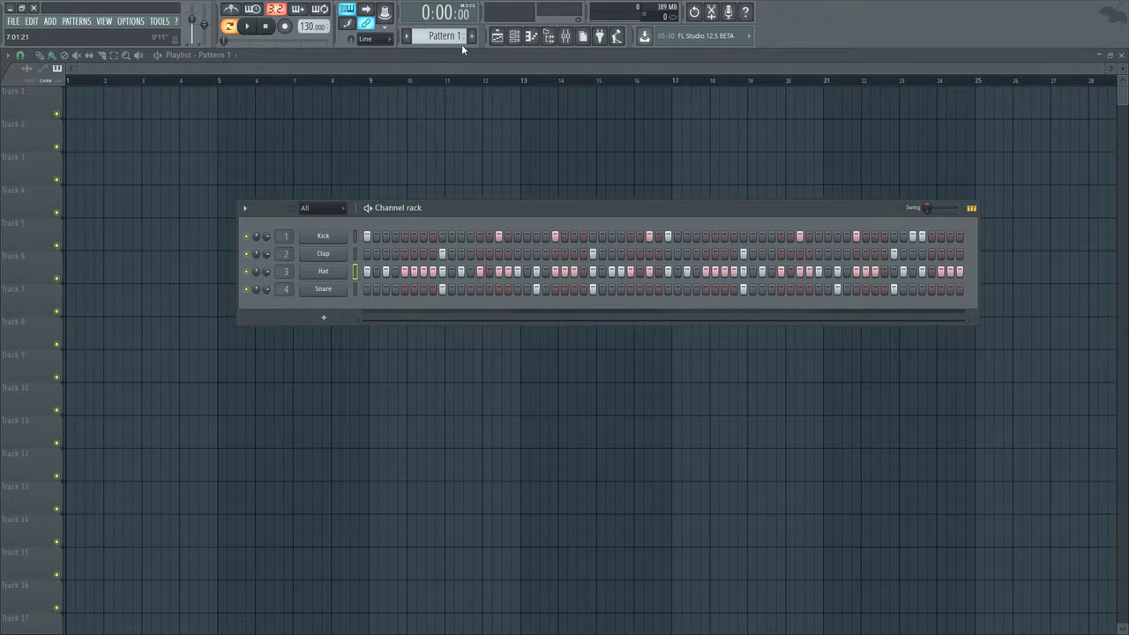
{"action": "left_click", "coordinate": [498, 36]}
{"action": "left_click", "coordinate": [498, 36]}
{"action": "left_click", "coordinate": [498, 36]}
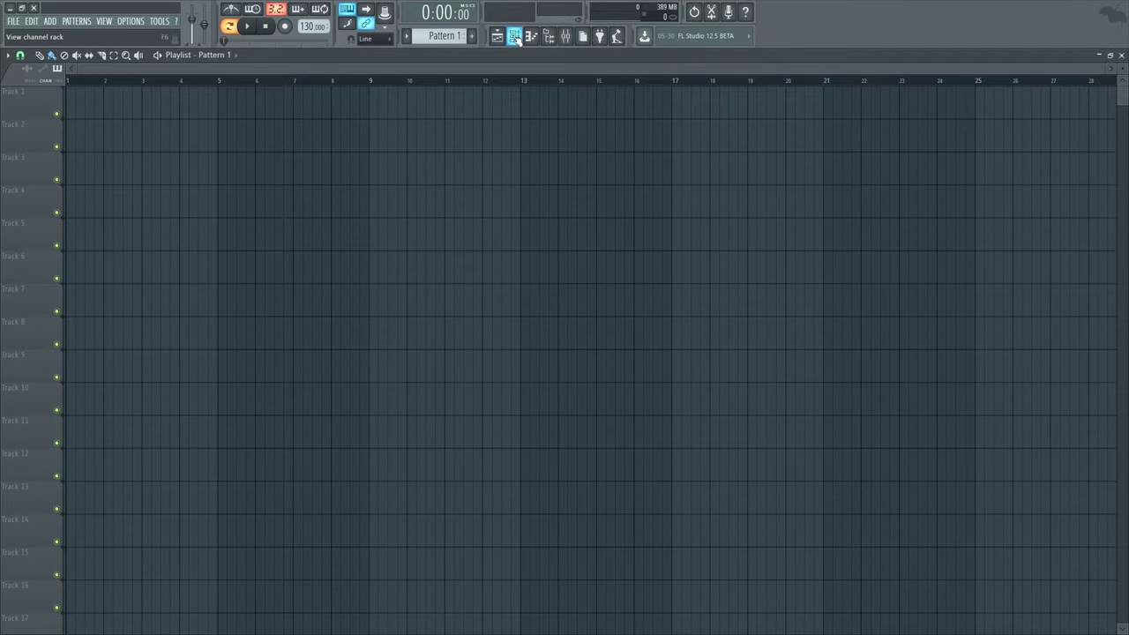
{"action": "left_click", "coordinate": [514, 36]}
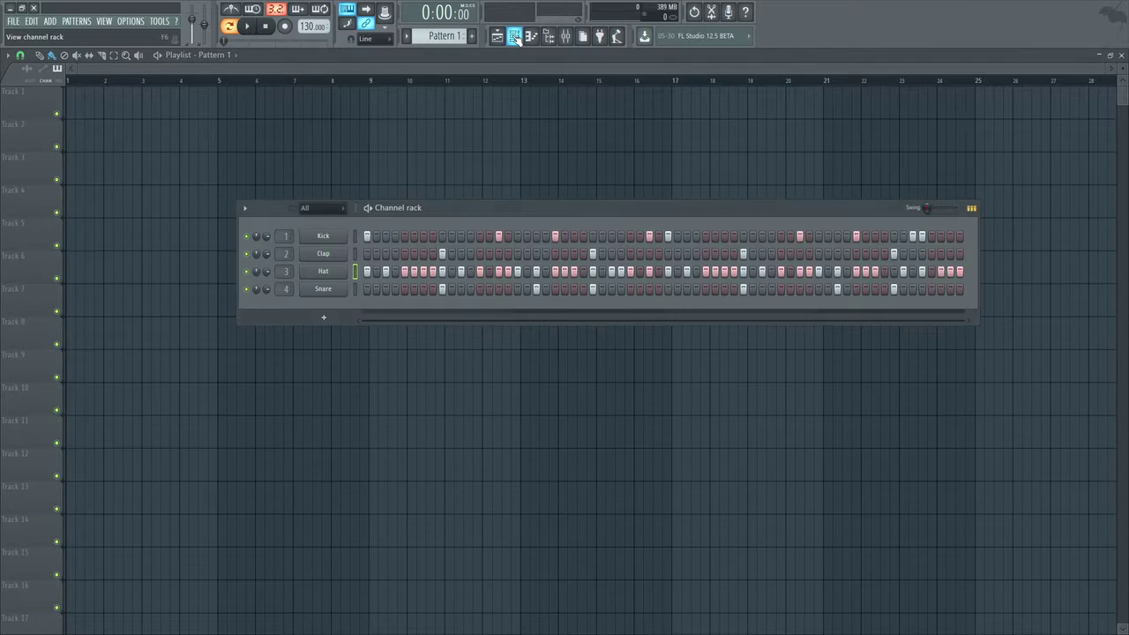
- Pick Pattern 1 and place its clips on Track 1 at bar 1 and on Track 2 at bar 5
{"action": "left_click", "coordinate": [58, 70]}
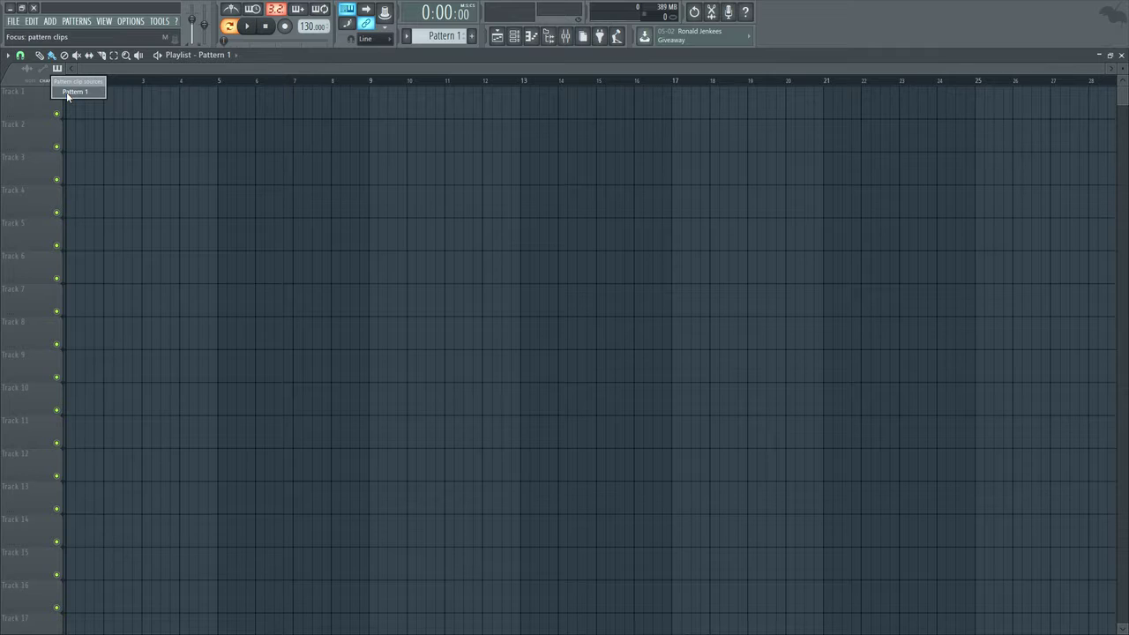
{"action": "left_click", "coordinate": [67, 93]}
{"action": "left_click", "coordinate": [71, 107]}
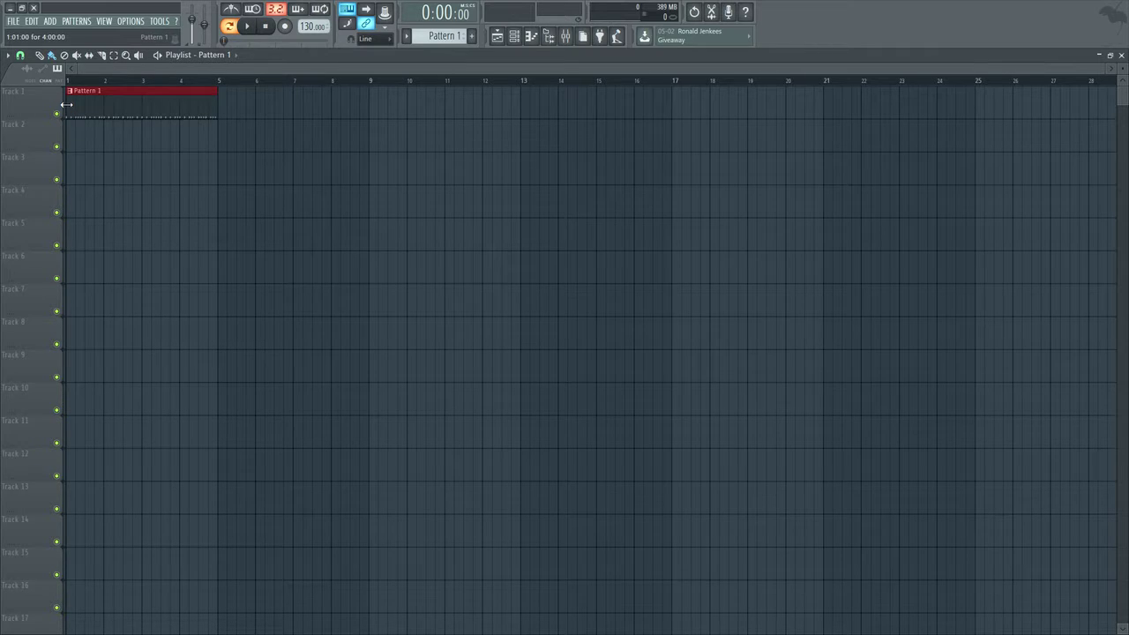
{"action": "left_click", "coordinate": [223, 144]}
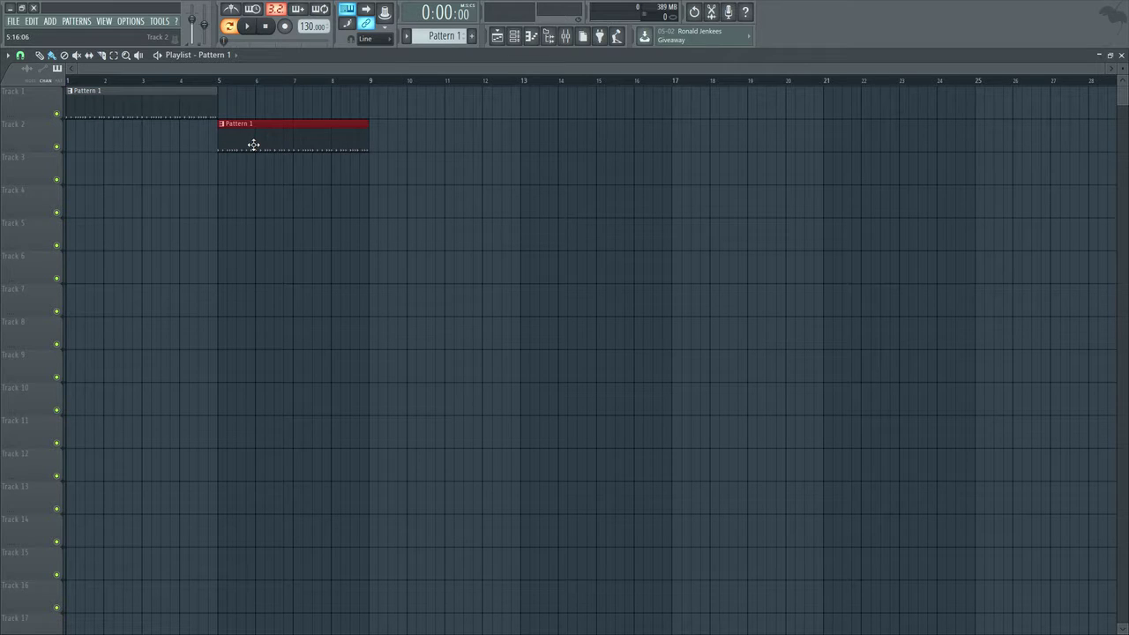
{"action": "left_click", "coordinate": [375, 111]}
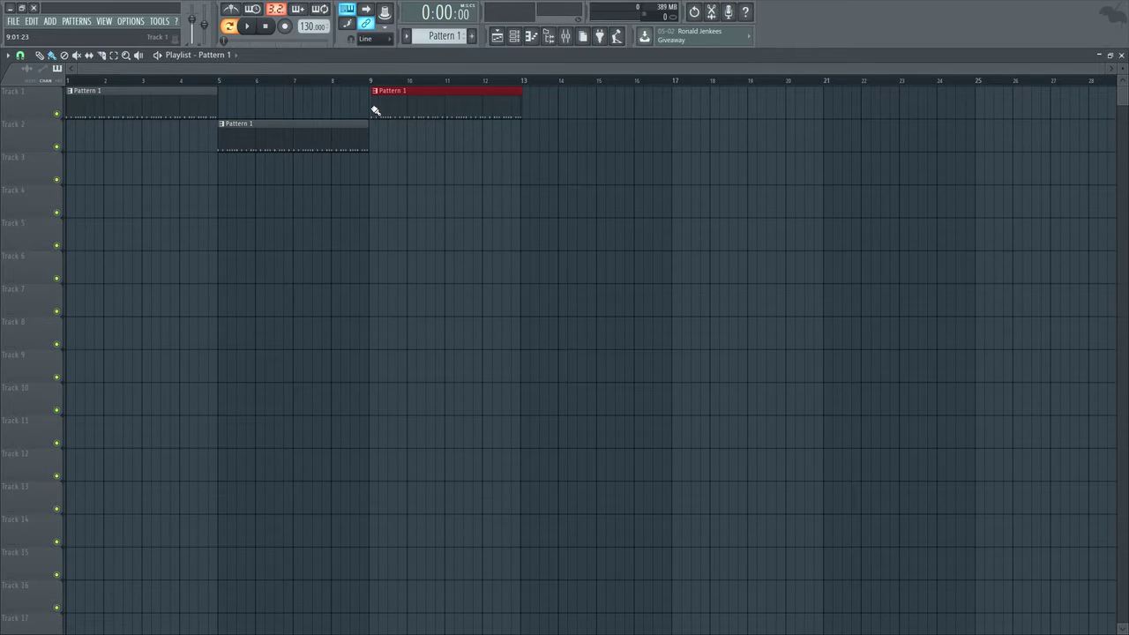
{"action": "left_click", "coordinate": [521, 143]}
{"action": "right_click", "coordinate": [529, 144]}
{"action": "right_click", "coordinate": [423, 113]}
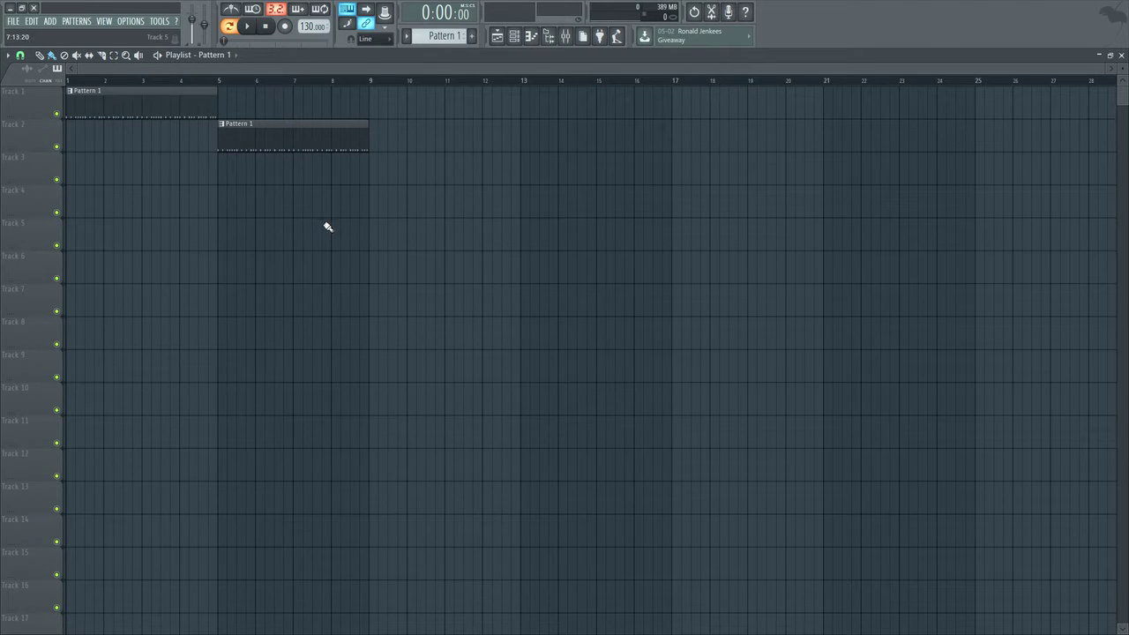
- Switch playback to song mode, play the arrangement from bar 1 and stop it
{"action": "left_click", "coordinate": [228, 27]}
{"action": "mouse_move", "coordinate": [78, 86]}
{"action": "left_mouse_down"}
{"action": "mouse_move", "coordinate": [207, 88]}
{"action": "mouse_move", "coordinate": [47, 89]}
{"action": "left_mouse_up"}
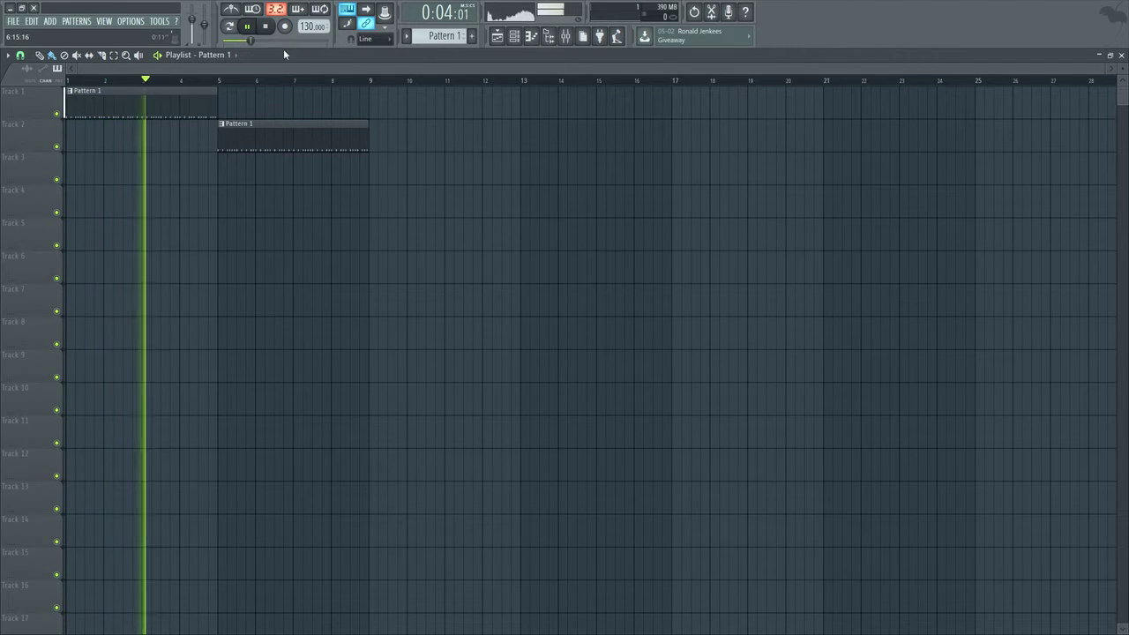
{"action": "key", "text": "space"}
- Export the full song as a wave file to the Desktop, overwriting Intro Drumbeat, and render it
{"action": "left_click", "coordinate": [12, 22]}
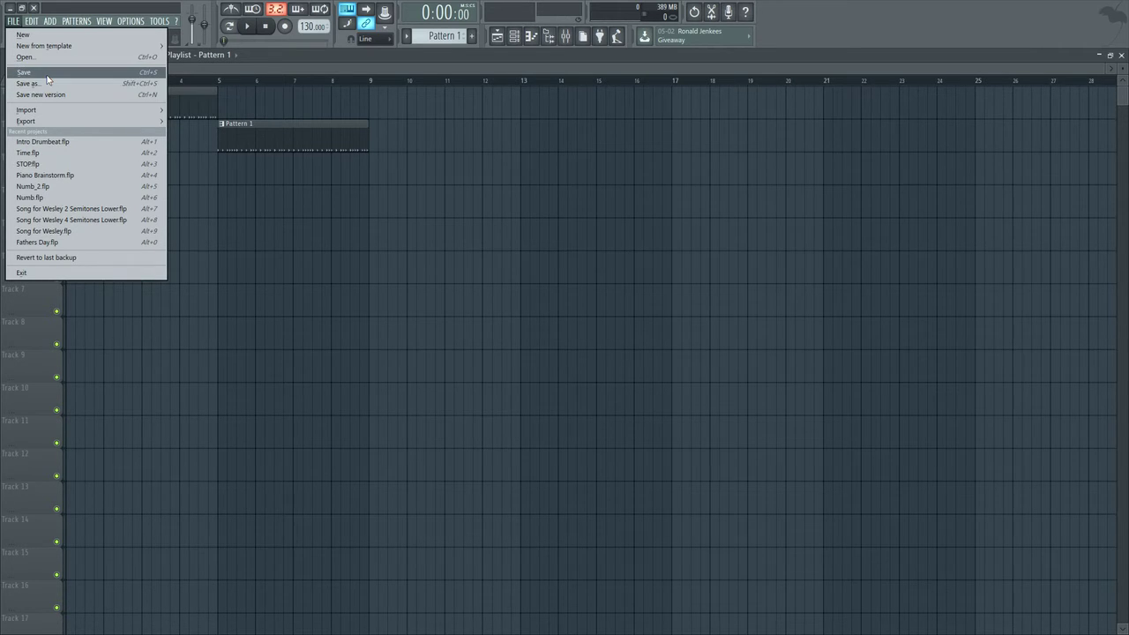
{"action": "mouse_move", "coordinate": [40, 125]}
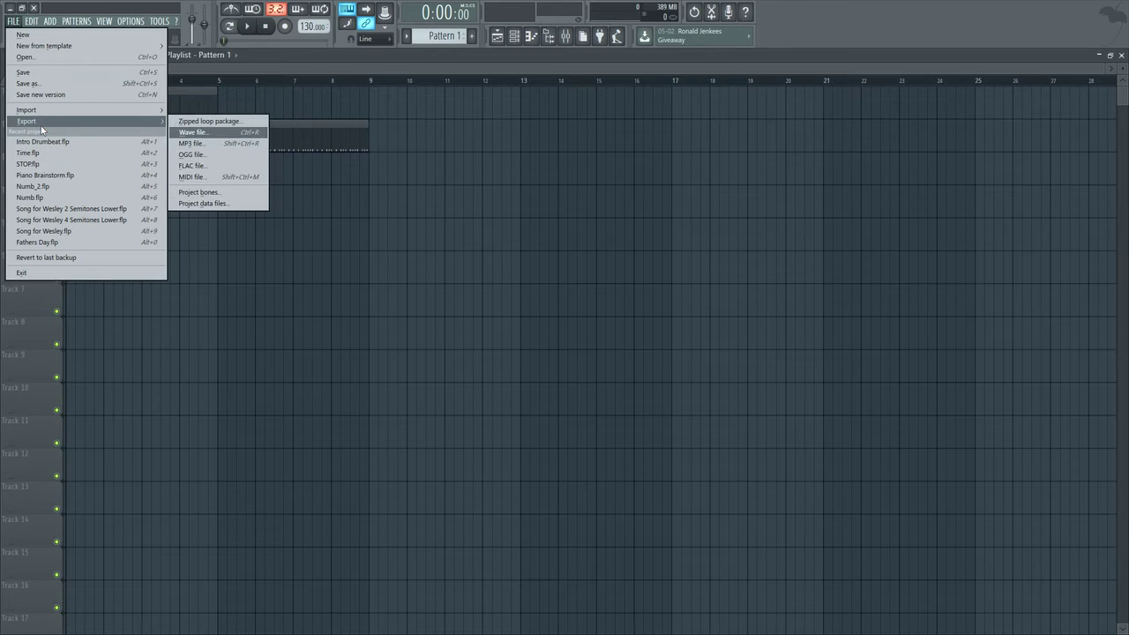
{"action": "left_click", "coordinate": [220, 133]}
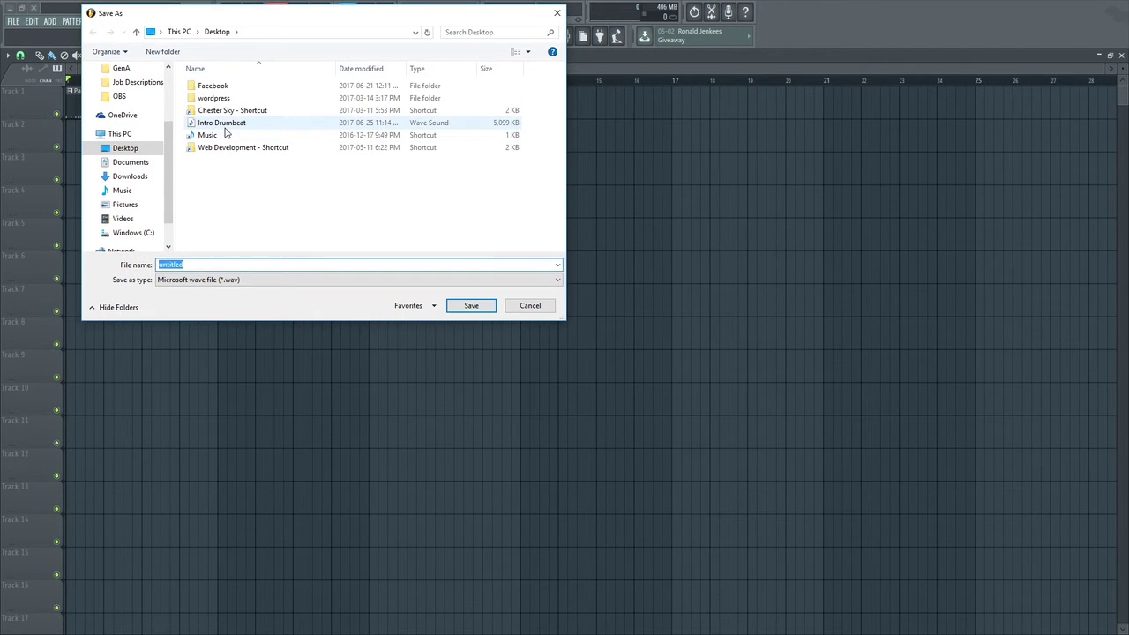
{"action": "left_click", "coordinate": [221, 124]}
{"action": "left_click", "coordinate": [458, 305]}
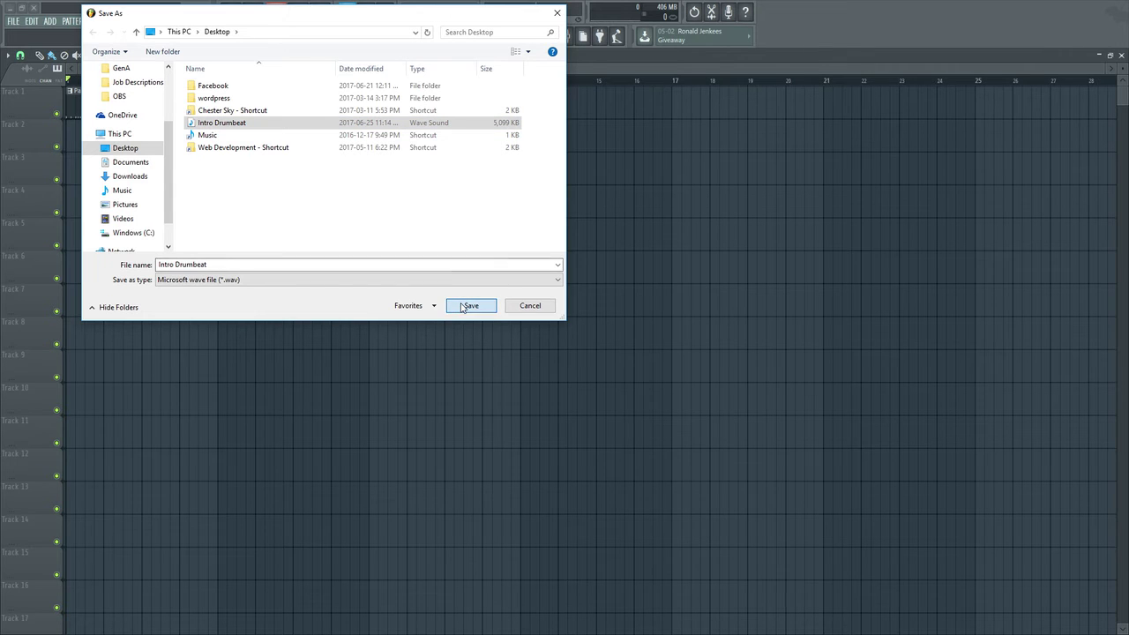
{"action": "left_click", "coordinate": [600, 327]}
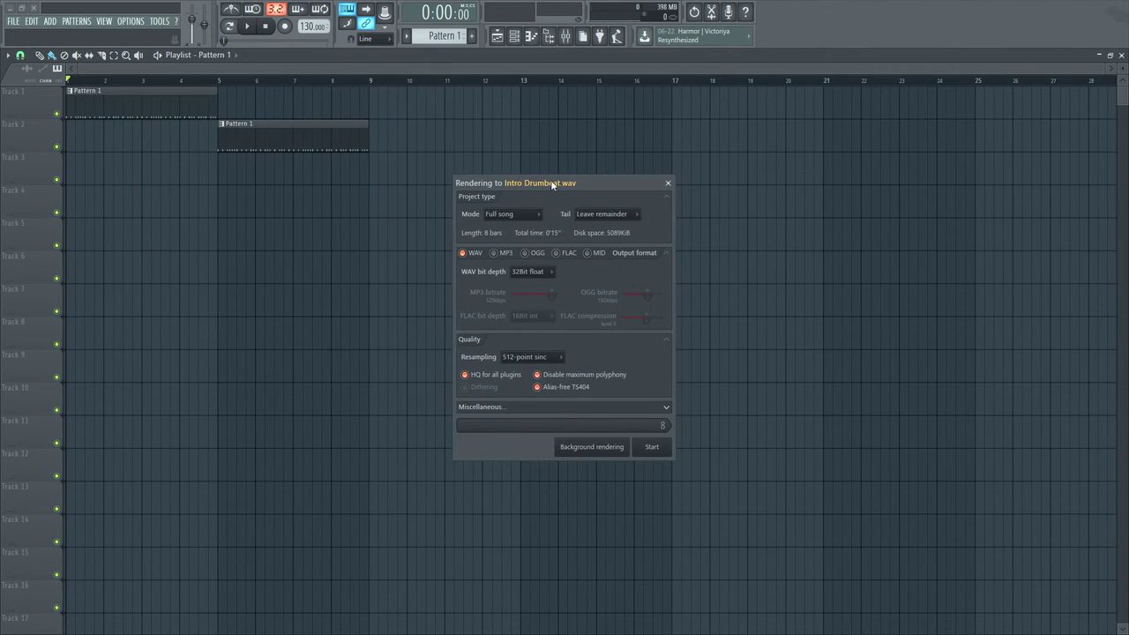
{"action": "left_click_drag", "start_coordinate": [552, 185], "coordinate": [517, 95]}
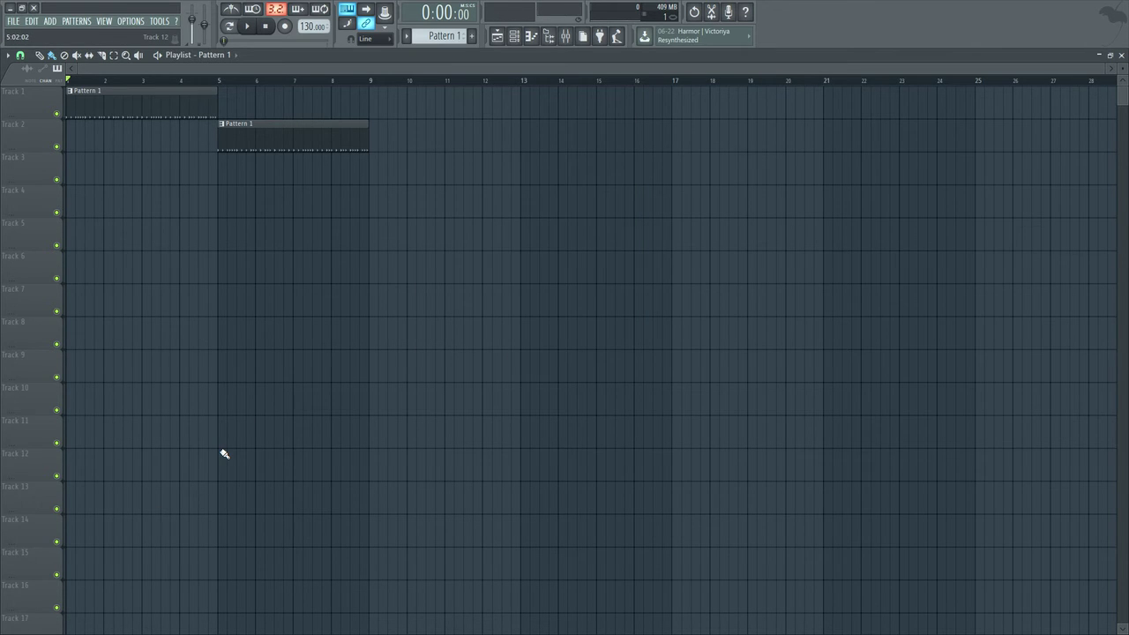
- Switch to File Explorer and open the Intro Drumbeat wave file from the Desktop with Groove Music
{"action": "key", "text": "super+e"}
{"action": "left_click", "coordinate": [241, 251]}
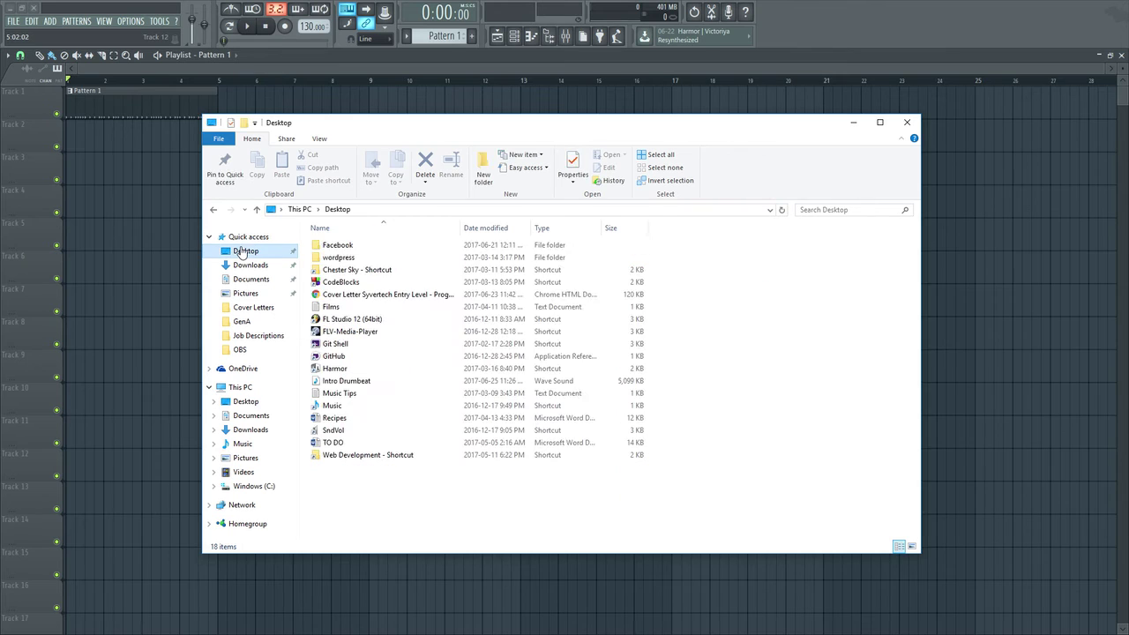
{"action": "left_click", "coordinate": [348, 382]}
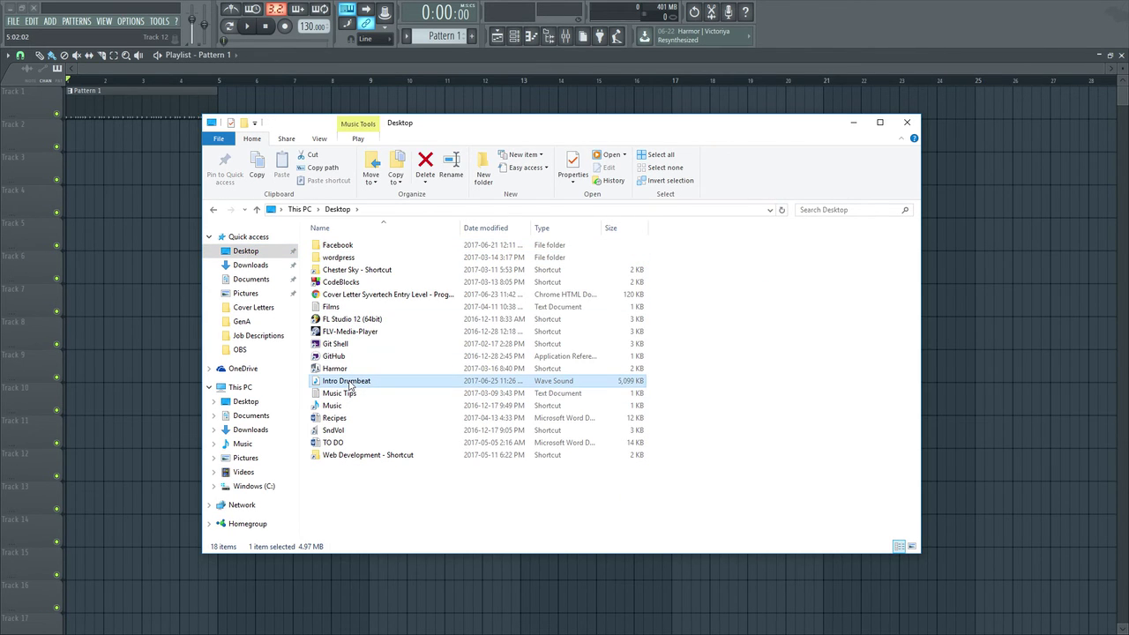
{"action": "right_click", "coordinate": [350, 385]}
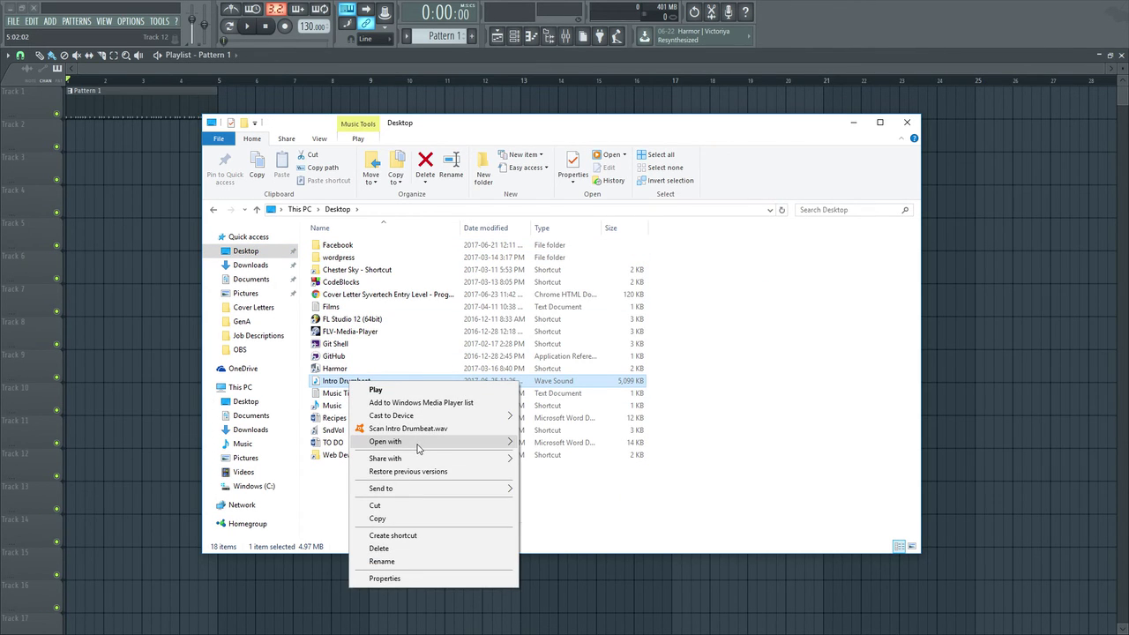
{"action": "mouse_move", "coordinate": [418, 449]}
{"action": "left_click", "coordinate": [555, 457]}
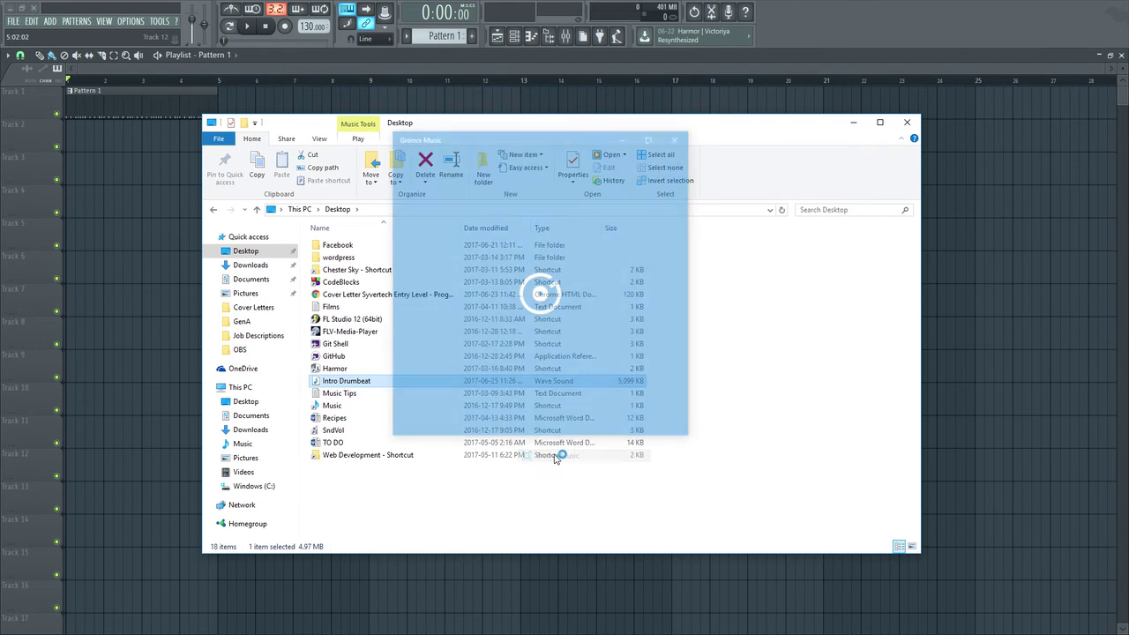